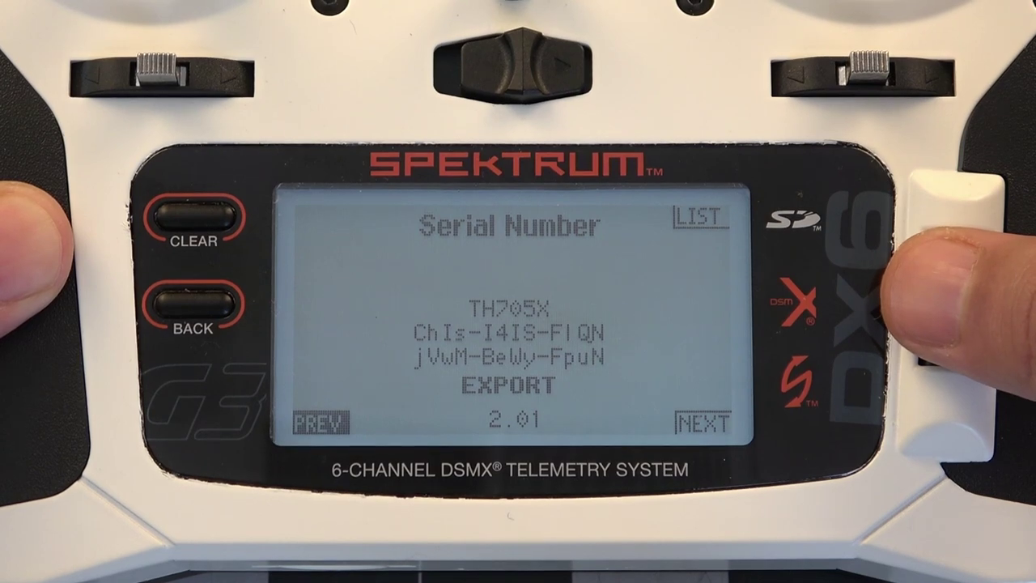
scroll(931, 300, down, 2)
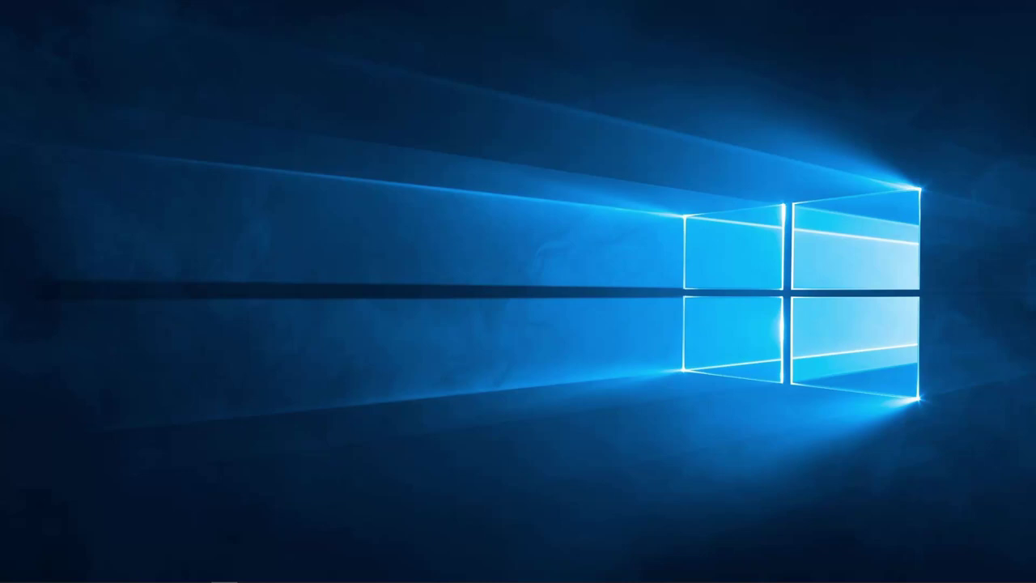
Check the DX6 (G:) drive in File Explorer for the exported MY_DX6.xml file, and minimize the window.
key(super+e)
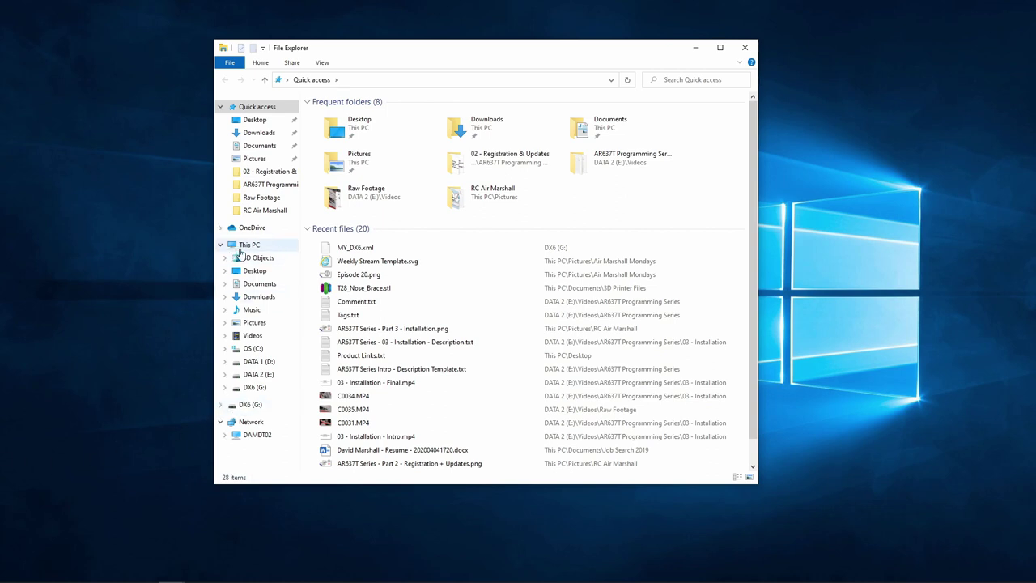
click(252, 393)
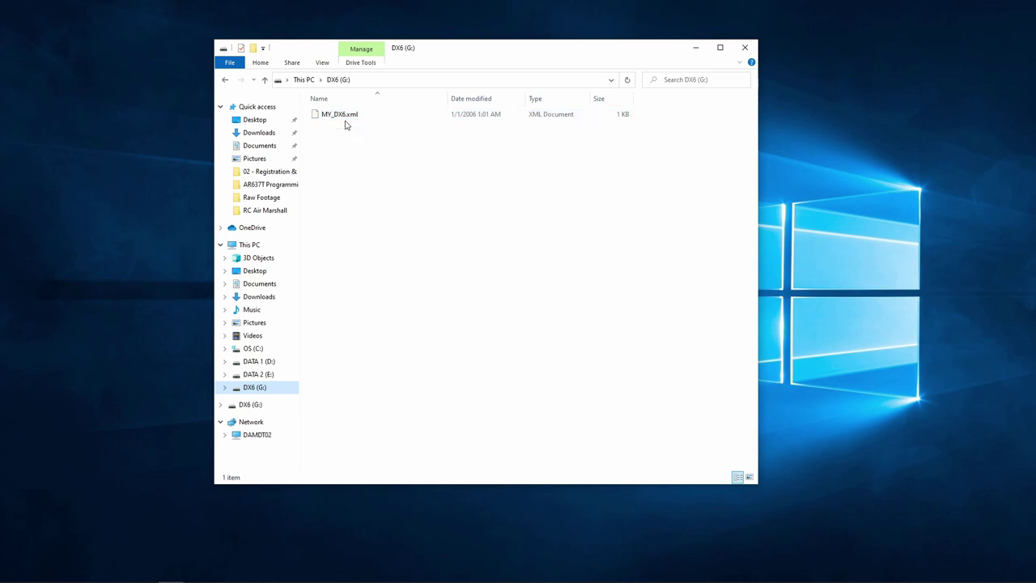
click(343, 116)
click(698, 50)
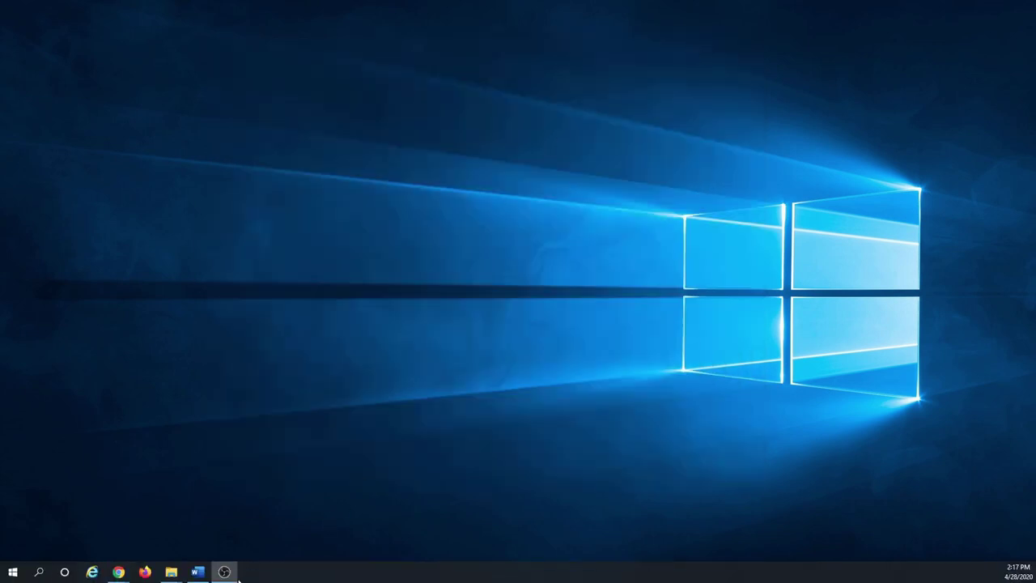
Switch to the Spektrum website in Chrome and review the sign-up form for a new My Spektrum account.
mouse_move(118, 572)
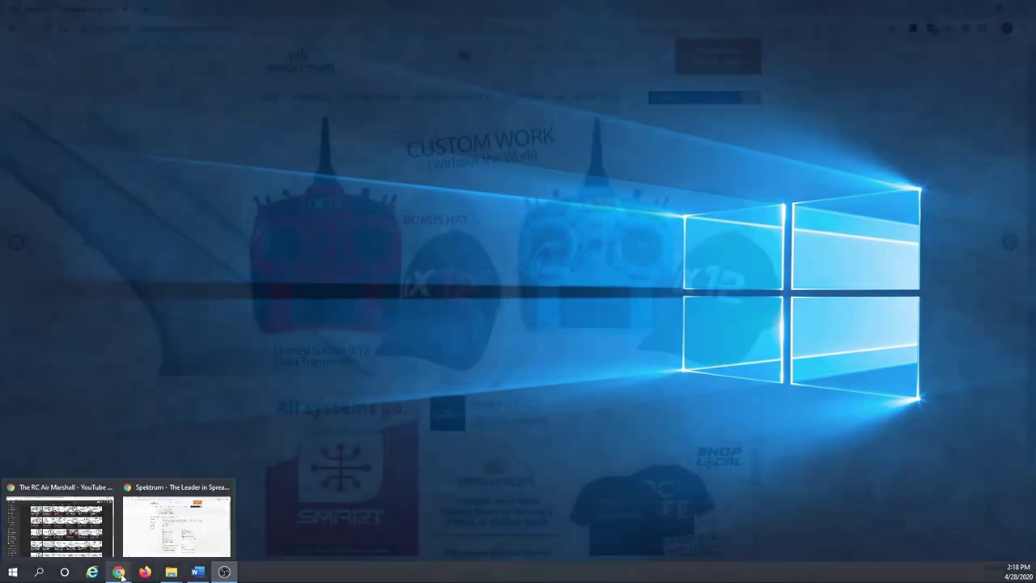
click(132, 556)
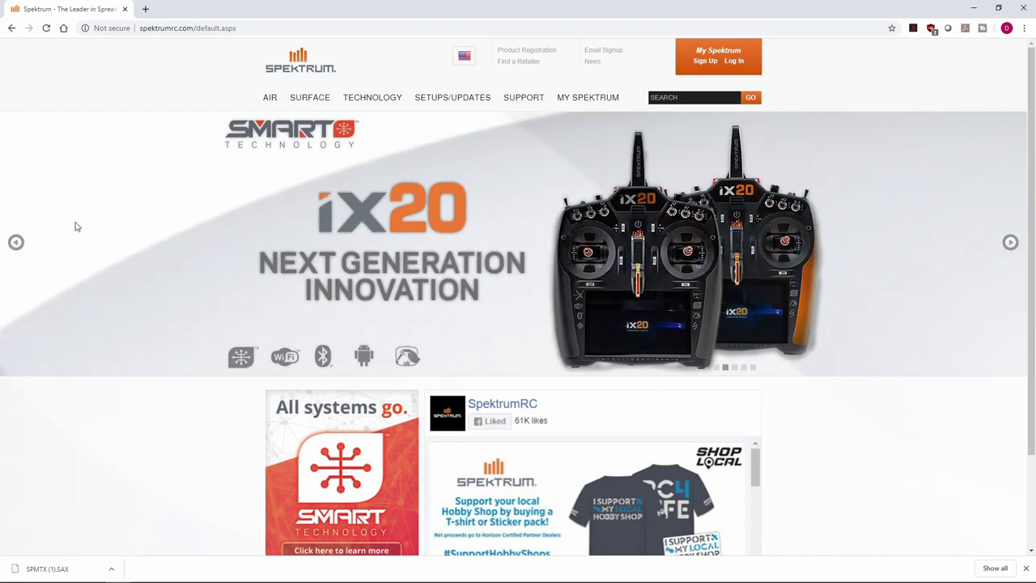
click(703, 67)
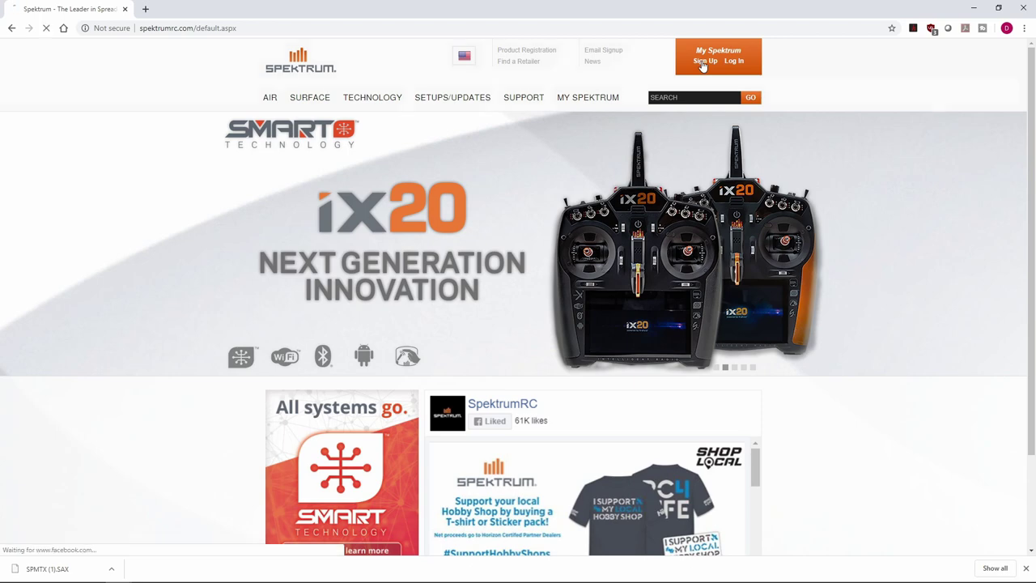
scroll(392, 323, down, 2)
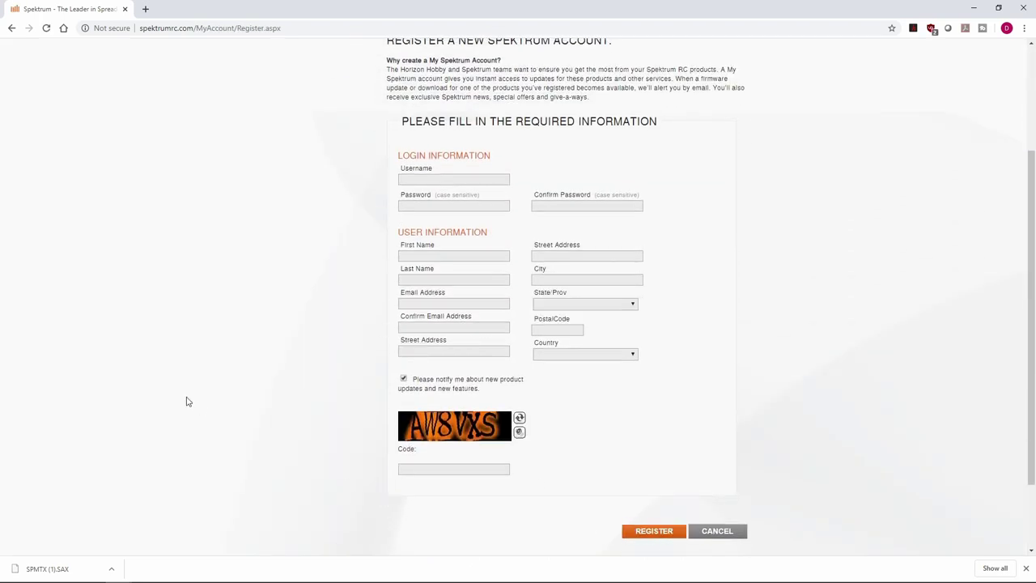
scroll(186, 401, up, 2)
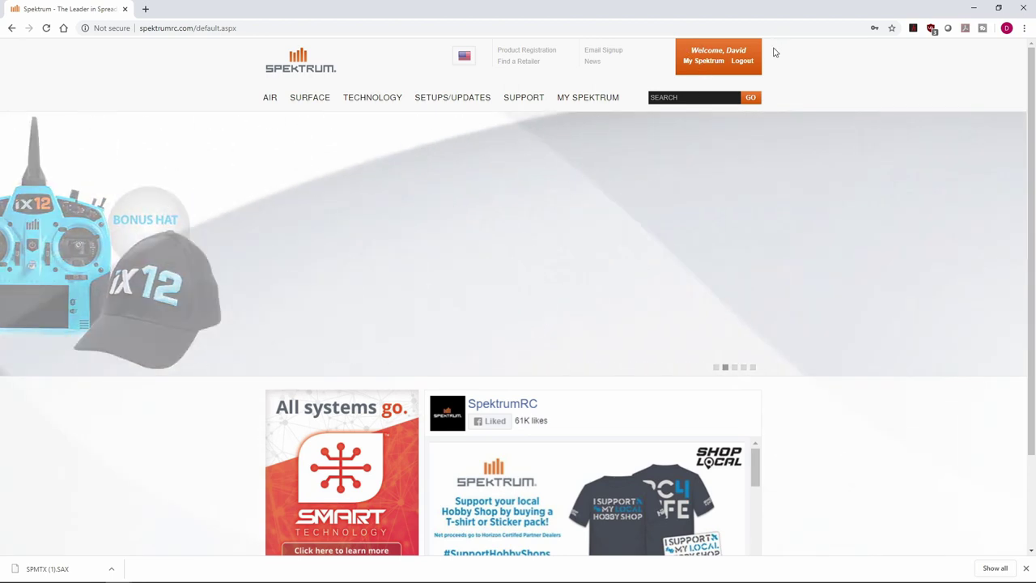
Open the My Spektrum account page and look through the whole list of registered products.
click(701, 68)
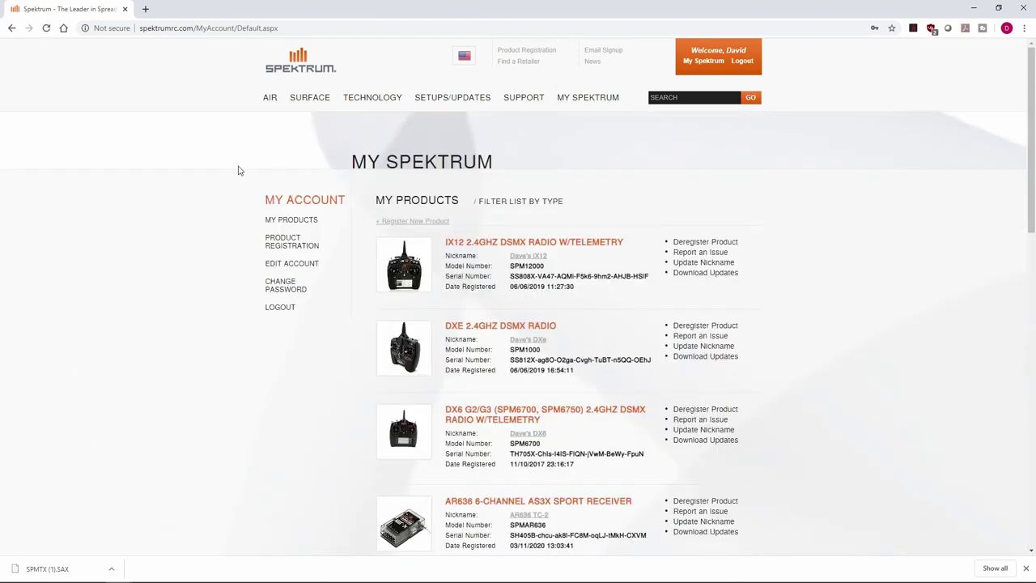
scroll(234, 172, down, 7)
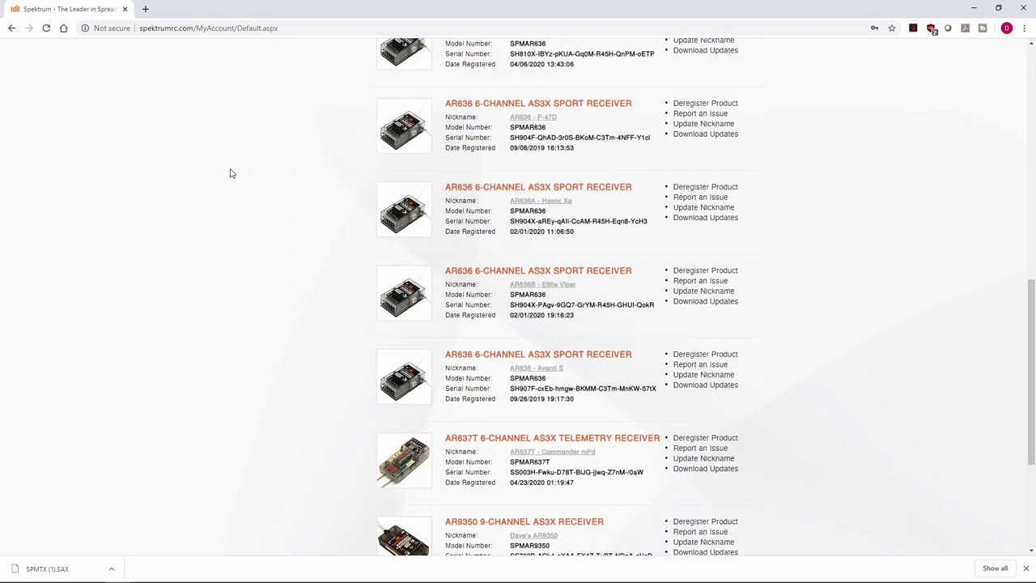
scroll(230, 173, down, 3)
scroll(231, 174, up, 10)
scroll(233, 174, down, 1)
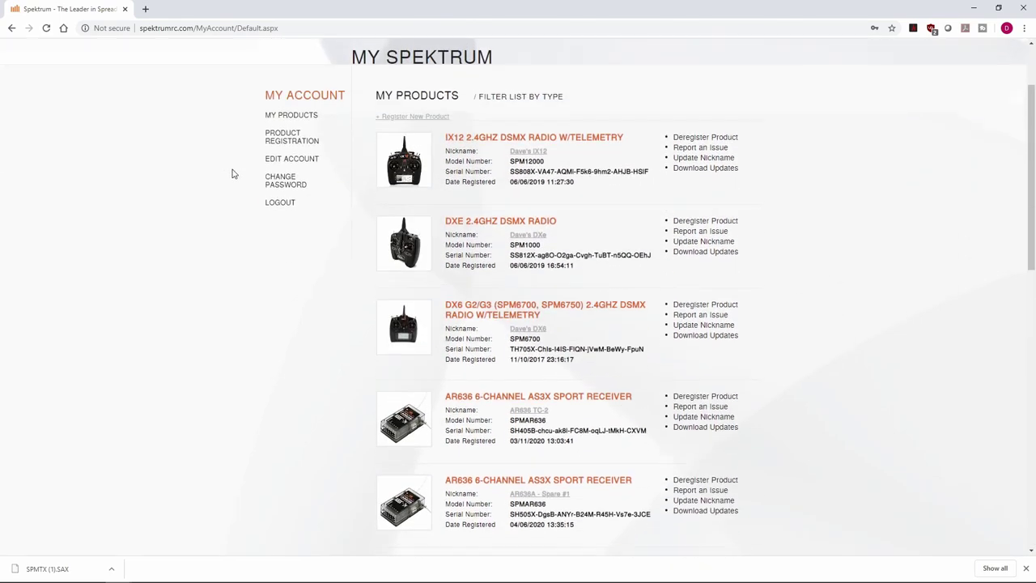
scroll(233, 174, down, 8)
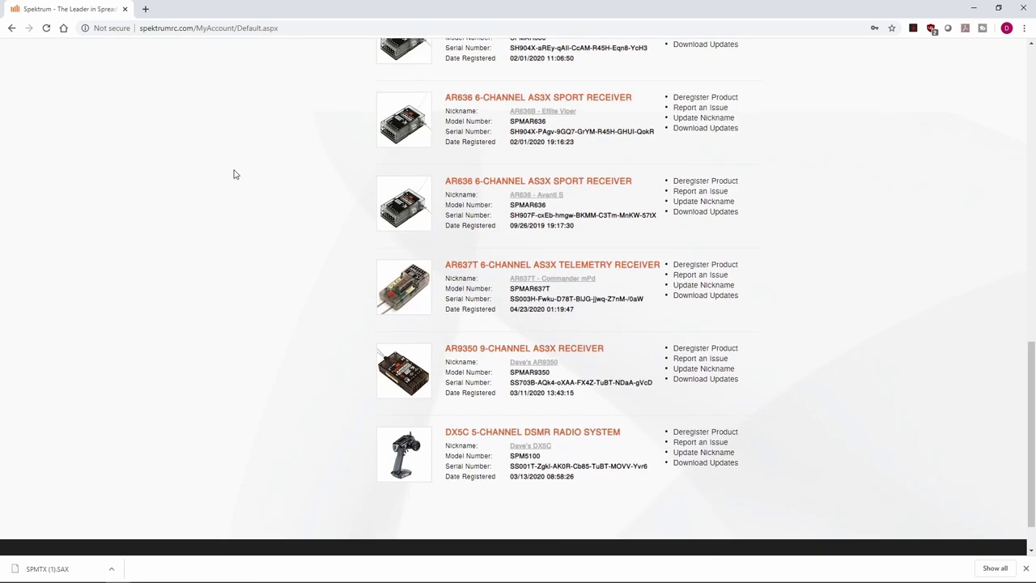
scroll(235, 174, up, 9)
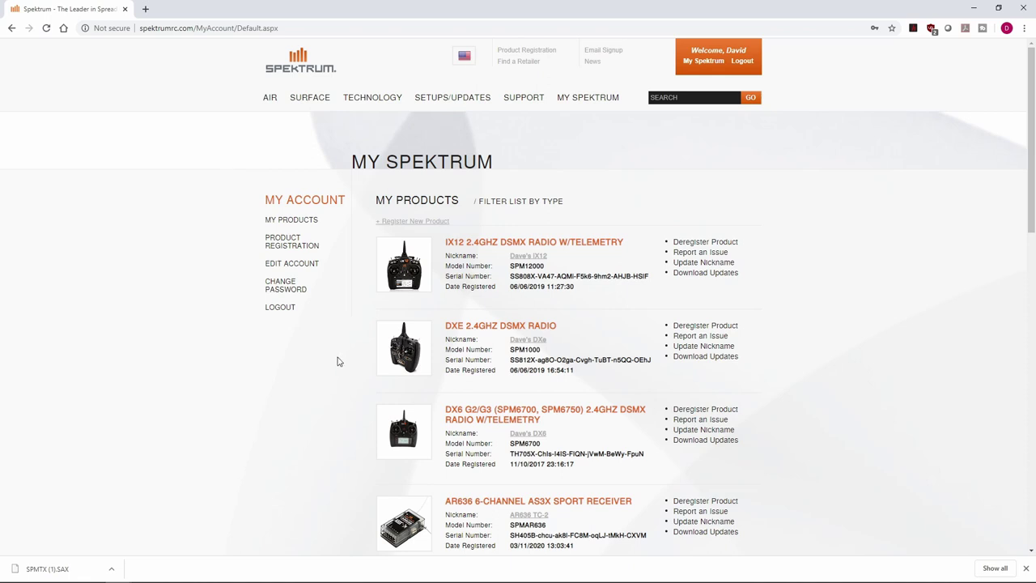
Open the product registration form and choose DX6 G2/G3 (SPM6700, SPM6750) 2.4GHz DSMX Radio w/Telemetry as the model.
click(280, 244)
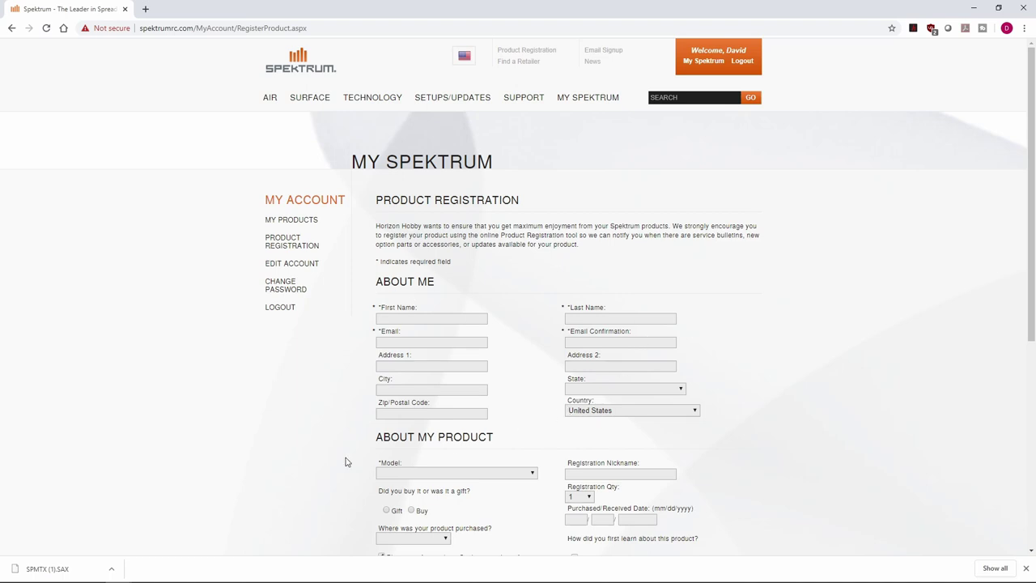
scroll(308, 433, down, 2)
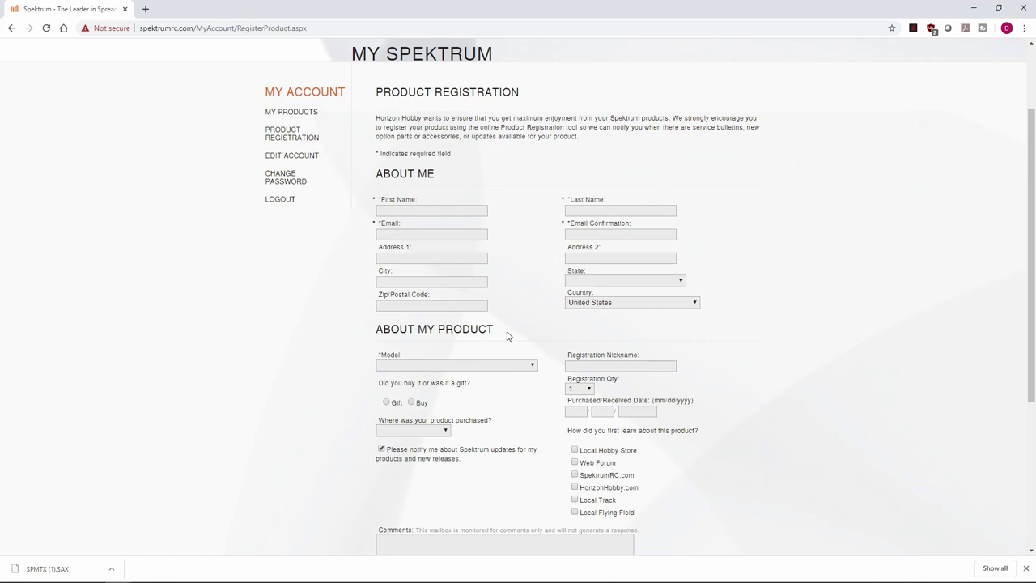
click(534, 369)
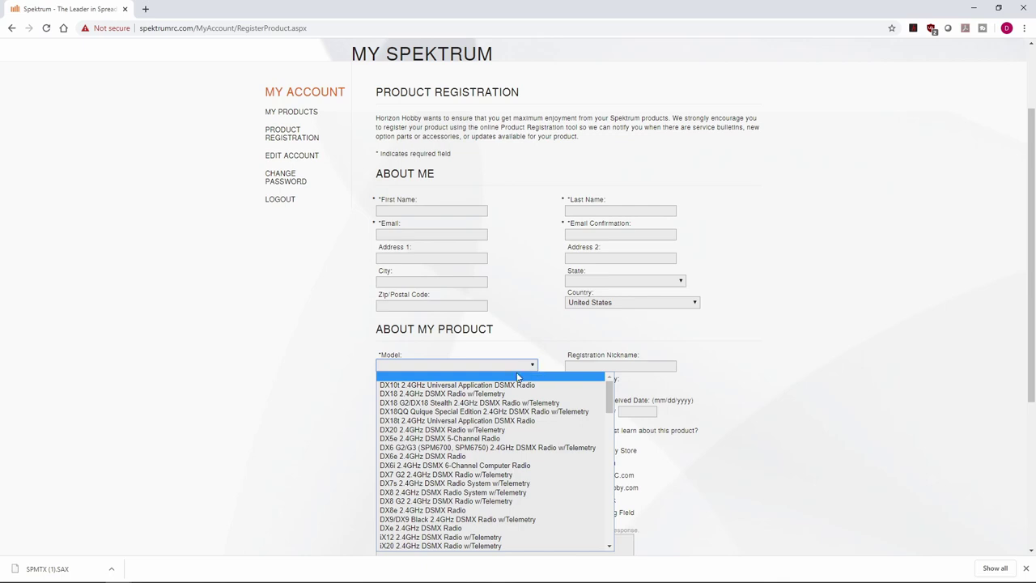
click(413, 450)
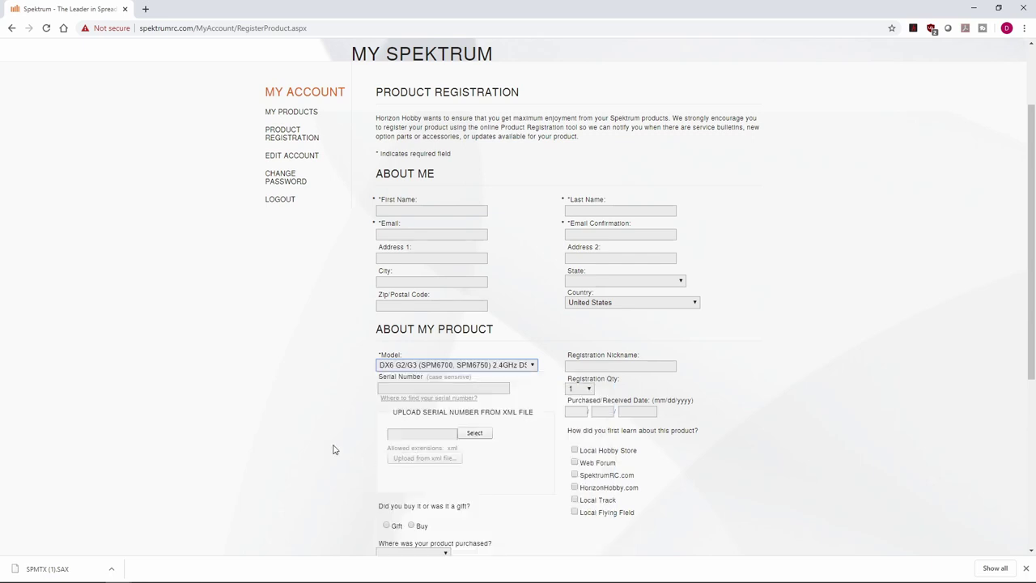
click(396, 388)
key(ctrl+v)
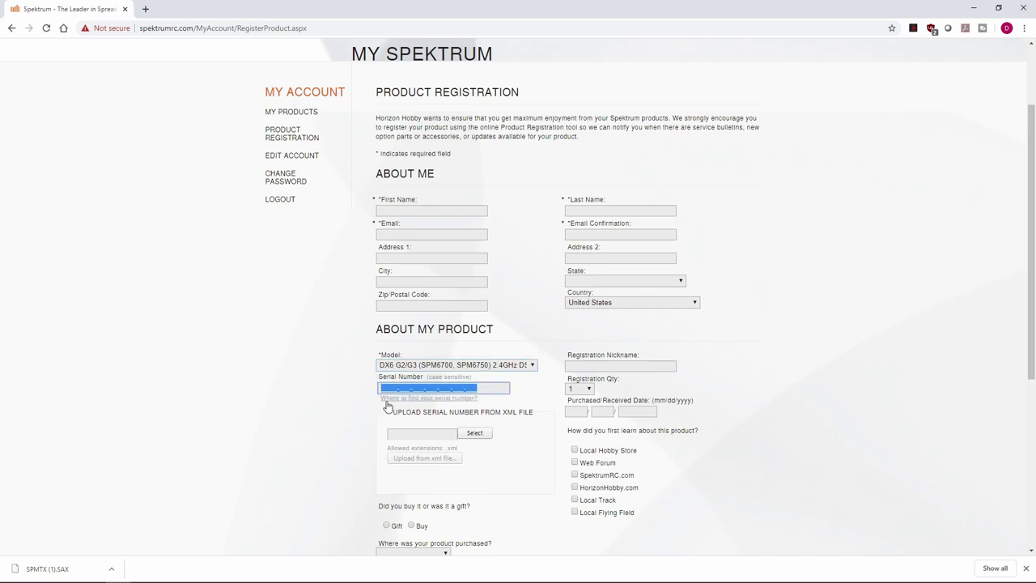
key(Delete)
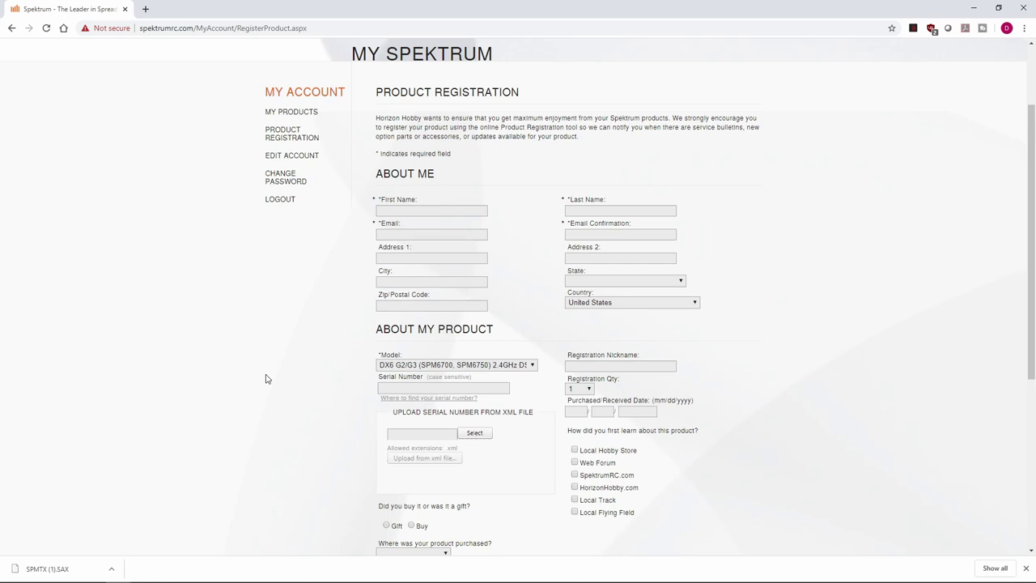
Upload the radio's serial number to the registration form from MY_DX6.xml on the DX6 (G:) drive.
click(475, 434)
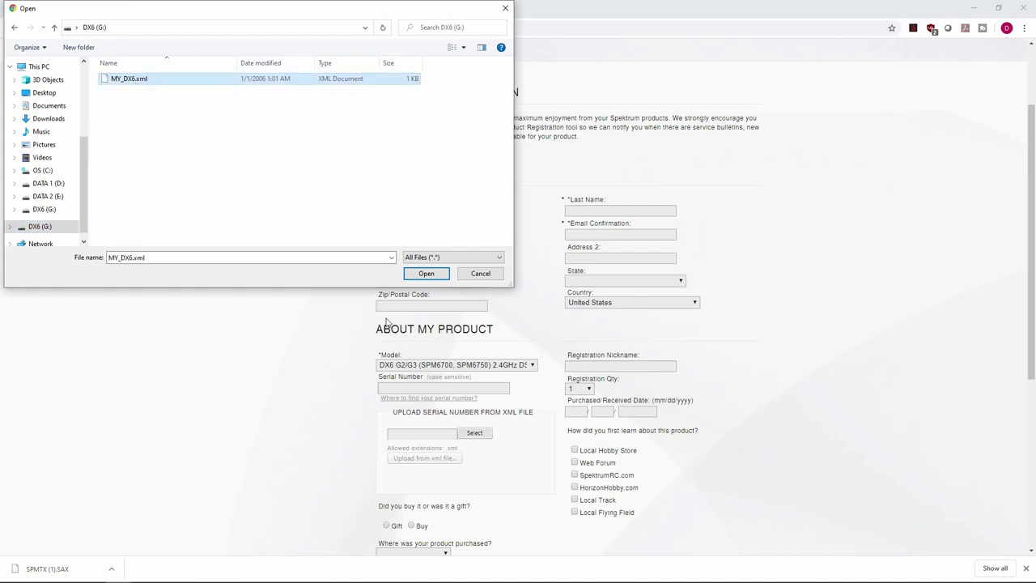
click(427, 275)
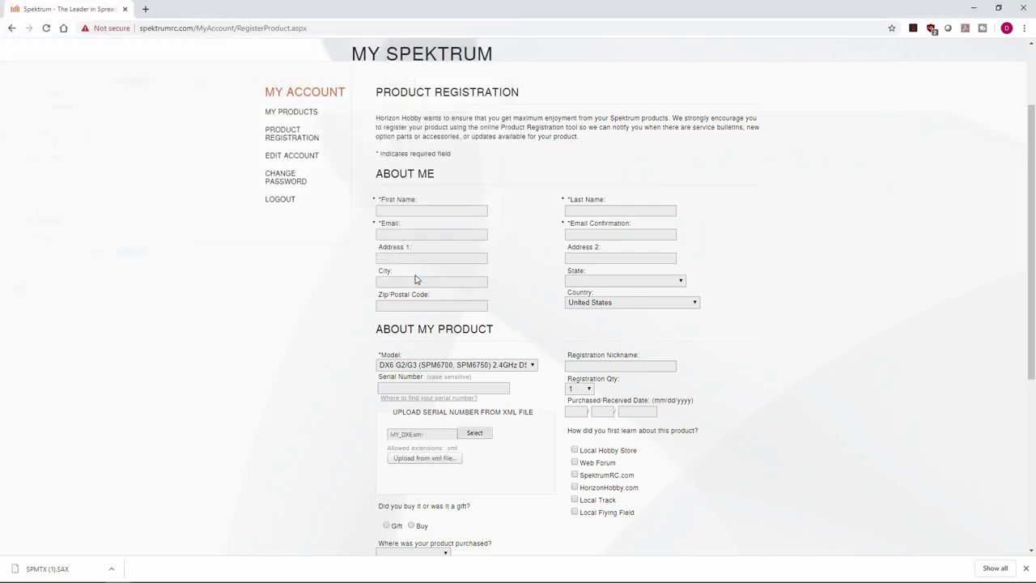
click(419, 458)
Review the remaining registration fields down to the end of the form and cancel the product registration.
scroll(272, 422, down, 2)
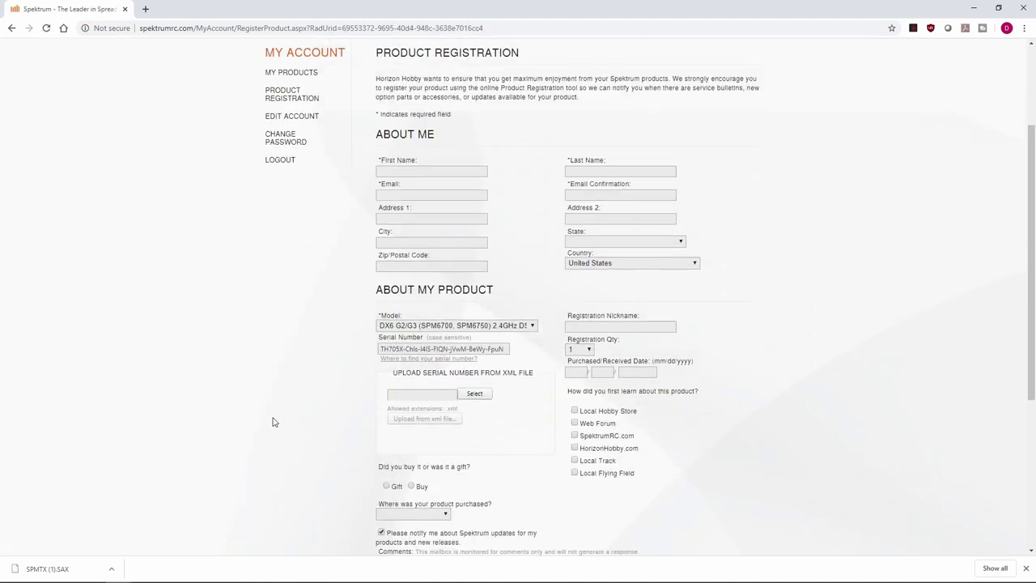
scroll(273, 422, down, 1)
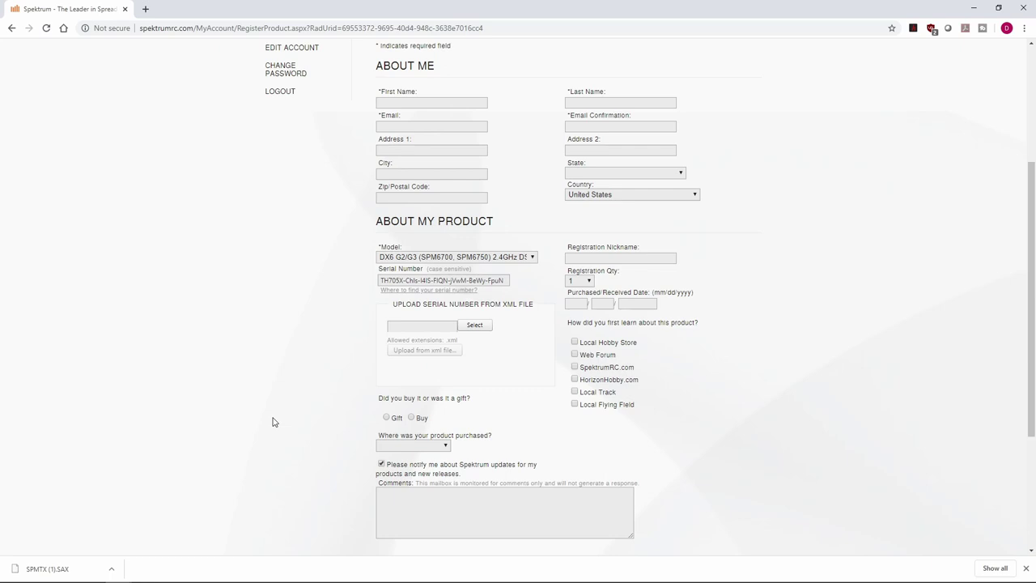
scroll(273, 422, down, 2)
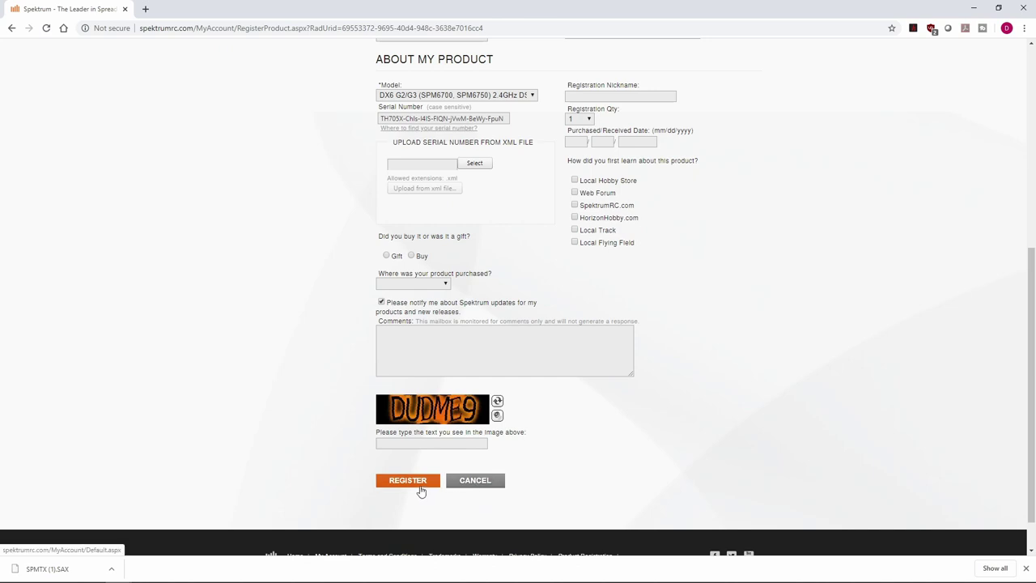
click(476, 481)
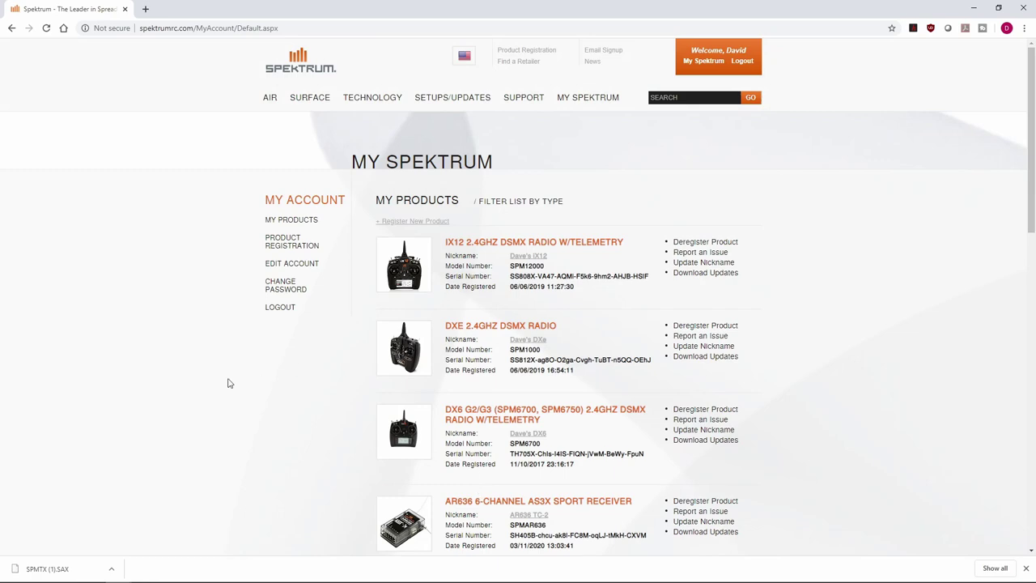
Find the DX6 G2/G3 radio among the registered products and open its updates download page.
scroll(229, 382, down, 2)
scroll(229, 383, down, 1)
scroll(228, 382, up, 2)
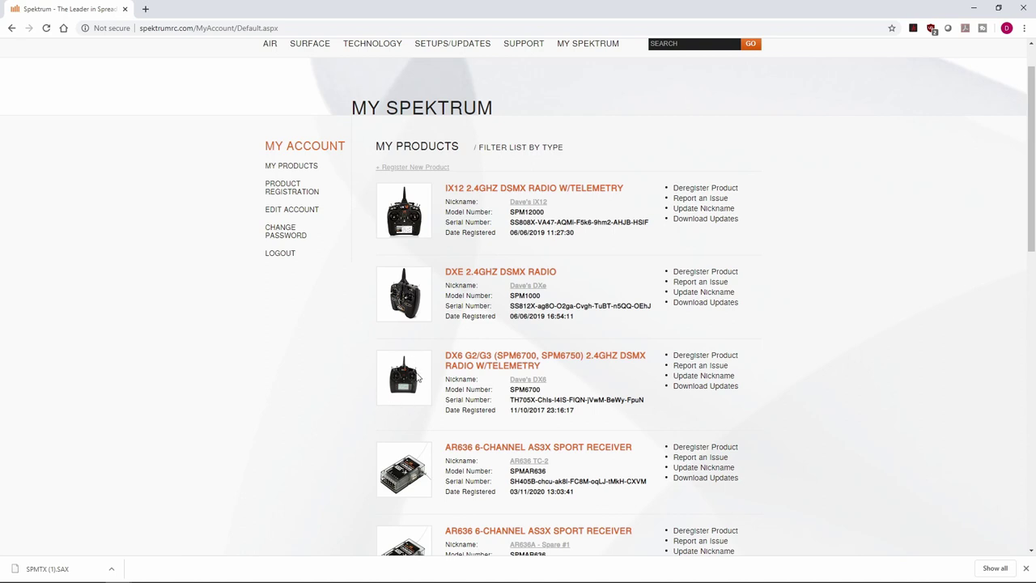
scroll(420, 377, up, 1)
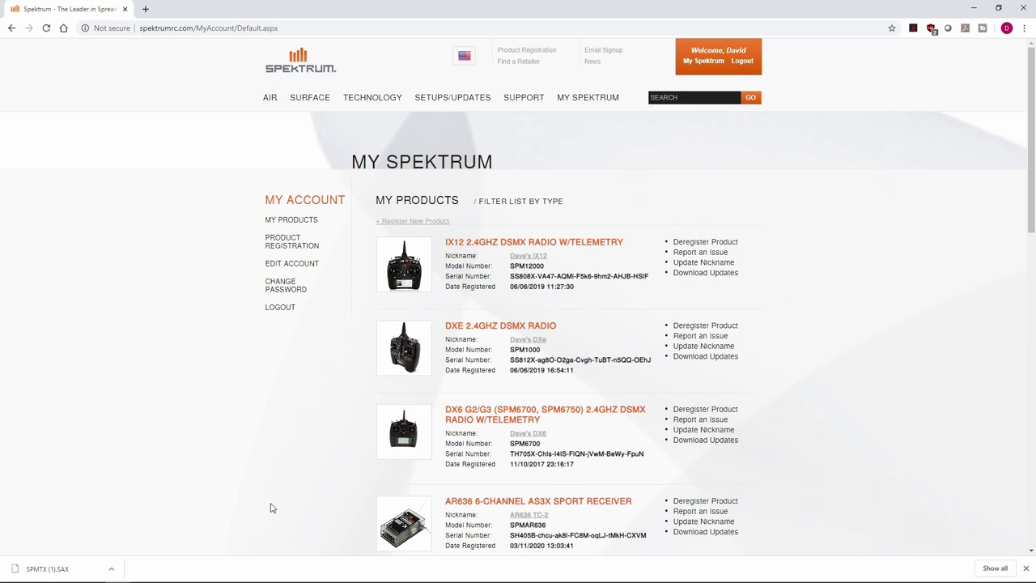
click(689, 442)
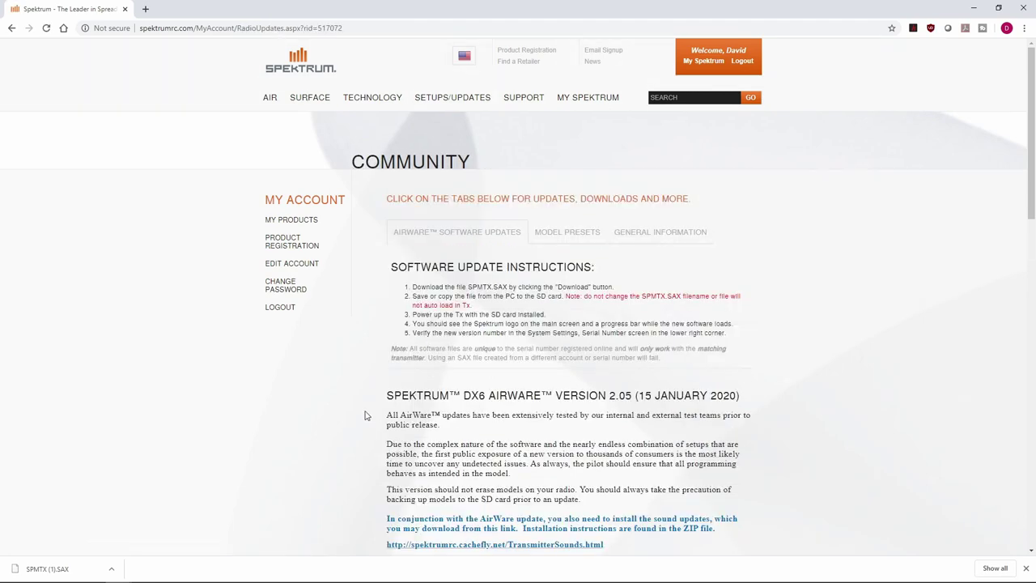
Review the software update instructions and download the DX6 AirWare version 2.05 update file.
scroll(252, 413, down, 2)
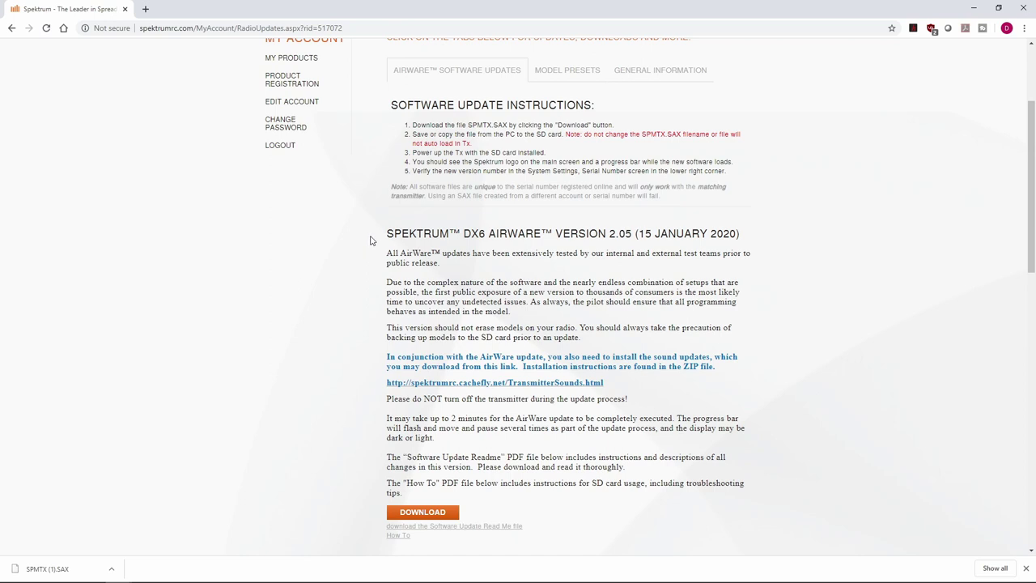
scroll(272, 307, up, 2)
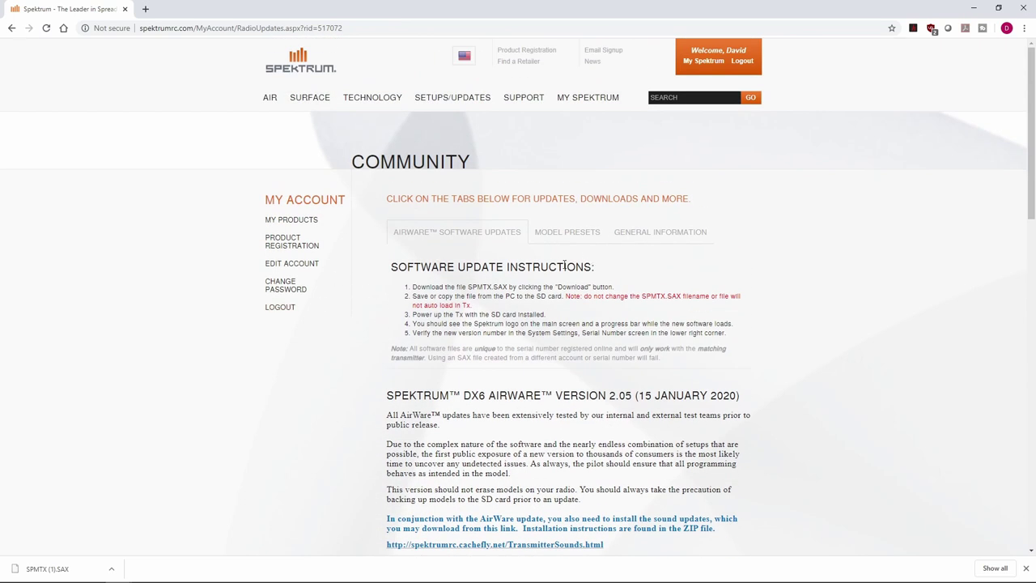
scroll(349, 376, down, 3)
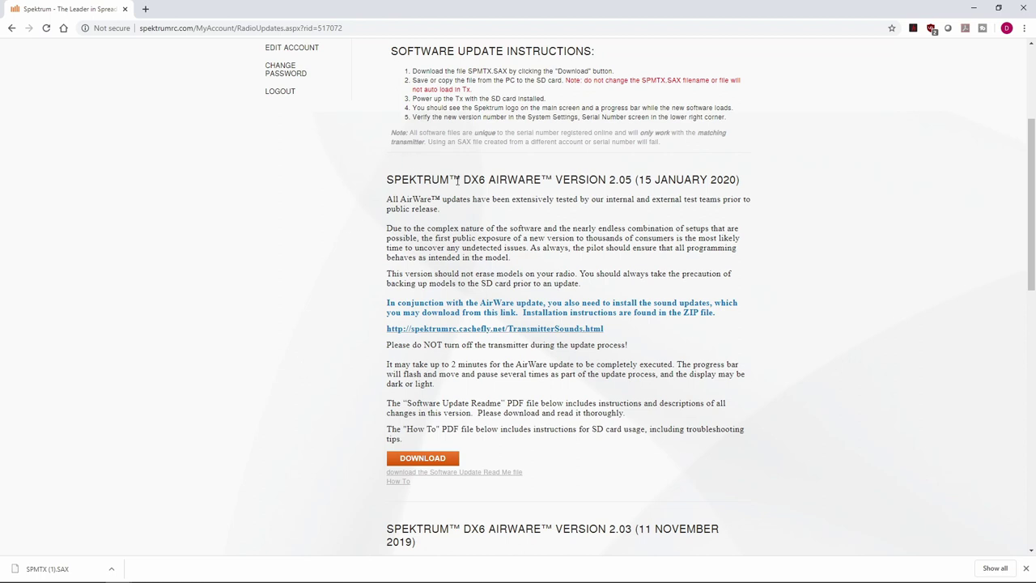
click(412, 463)
Show the downloaded SPMTX (1).SAX file in its Downloads folder, minimize the browser and reposition the folder window.
click(112, 569)
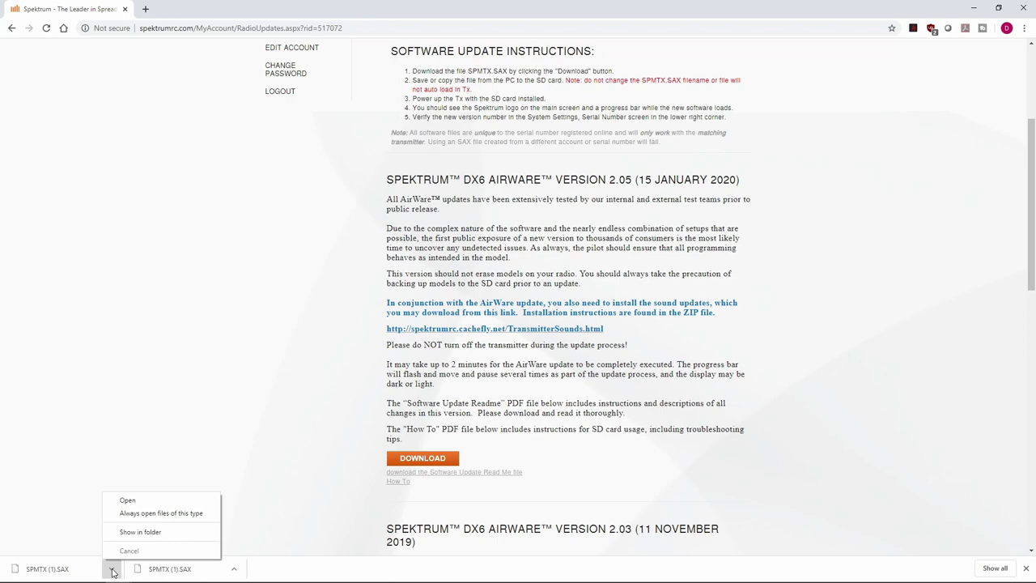
click(134, 534)
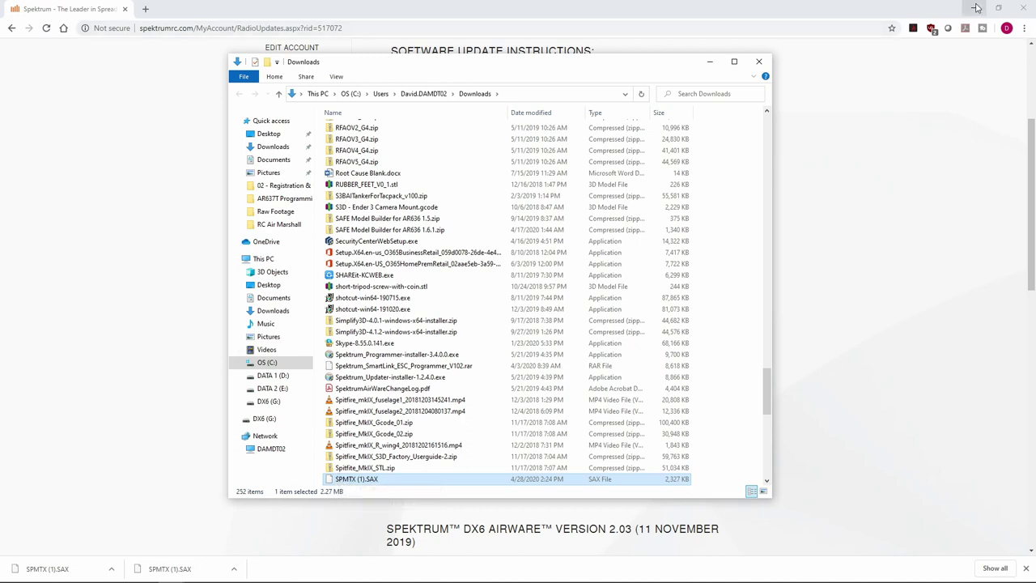
drag(567, 62, 644, 71)
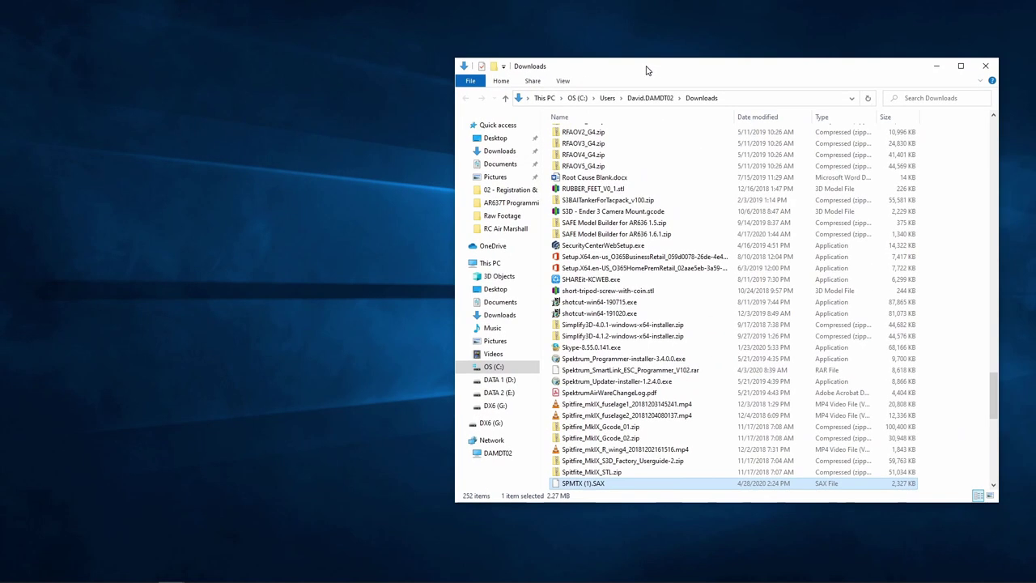
Create a new folder on the desktop named DX6 Airware 2.05.
right_click(128, 140)
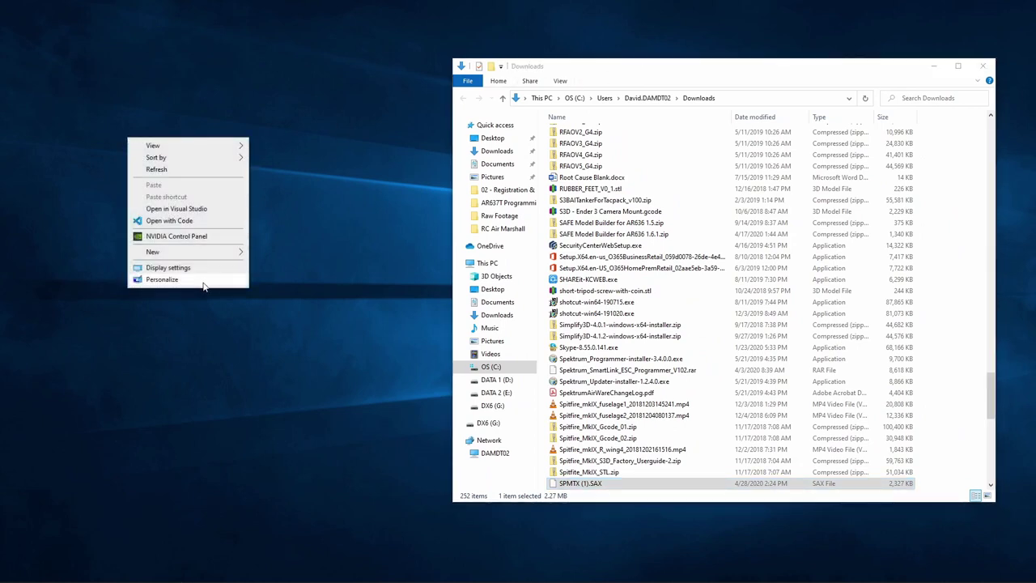
mouse_move(197, 251)
click(267, 253)
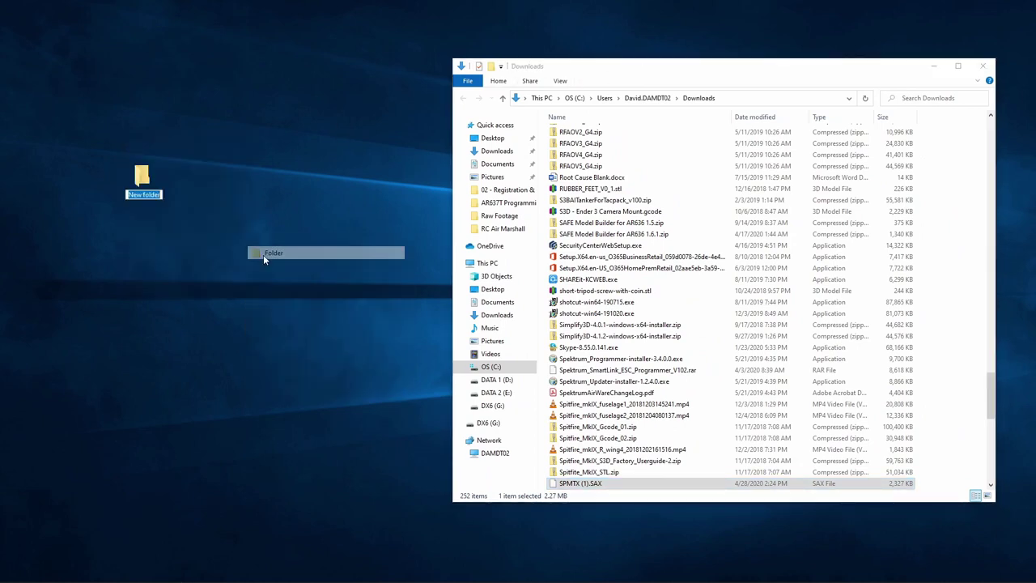
text(DX)
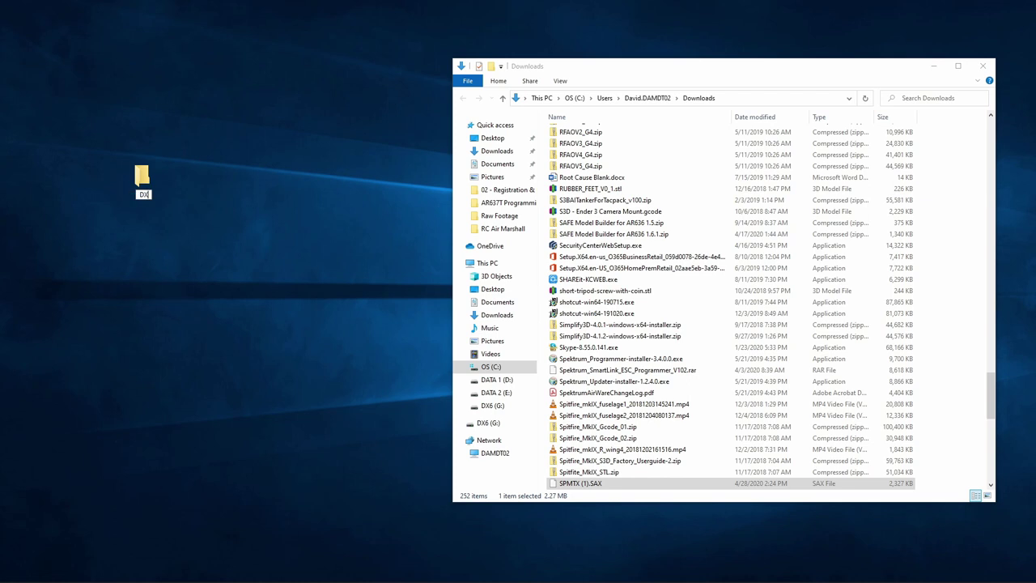
text(6 Airware 2.05)
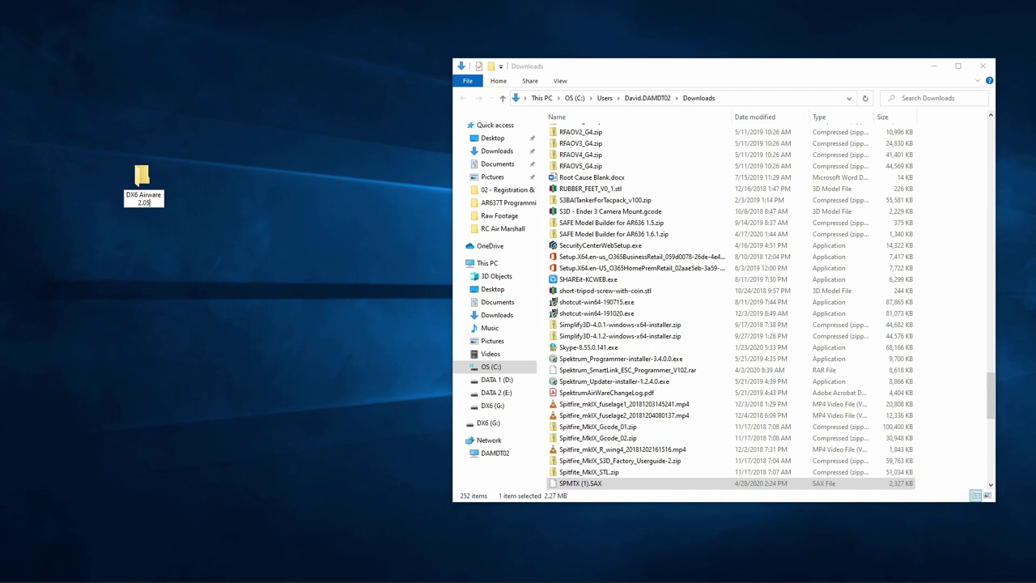
key(Return)
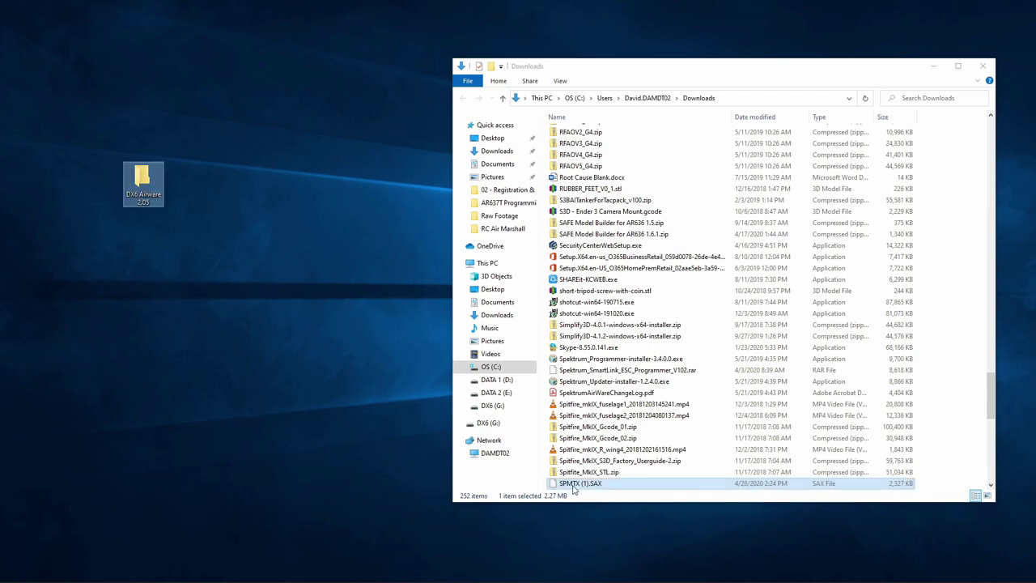
Move SPMTX (1).SAX from Downloads into the DX6 Airware 2.05 desktop folder and rename it SPMTX.SAX there.
drag(573, 488, 147, 182)
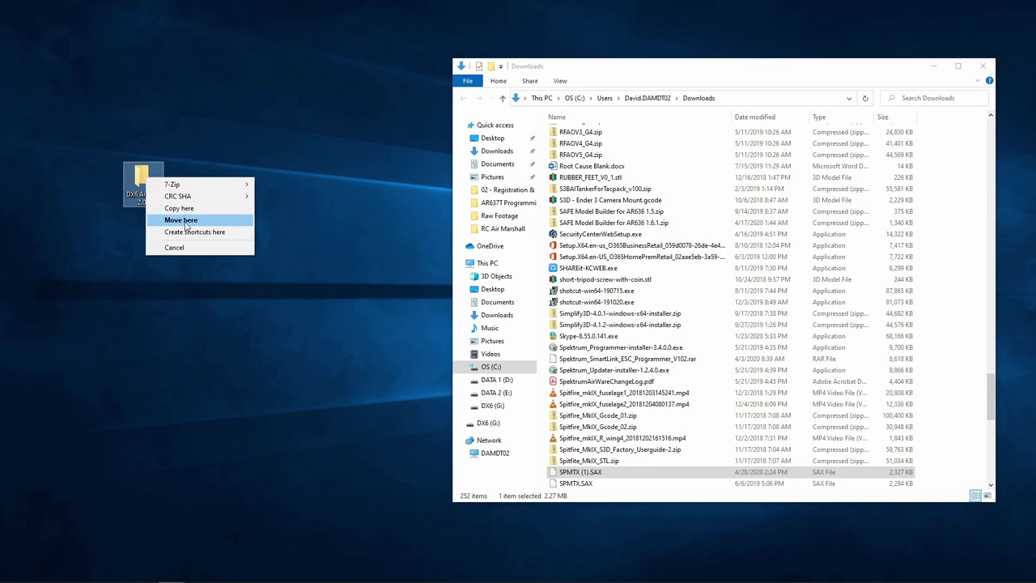
click(181, 221)
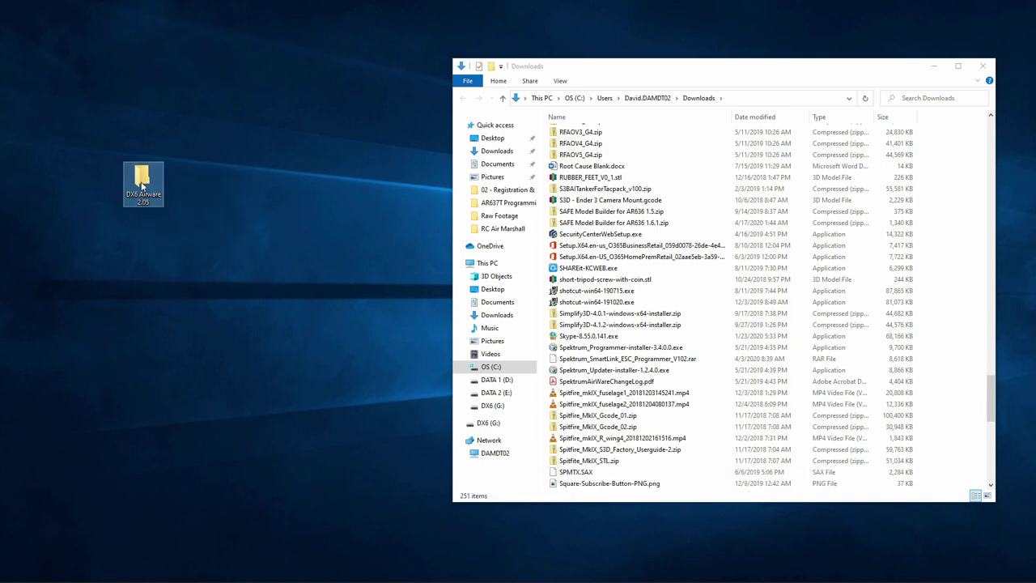
mouse_move(142, 186)
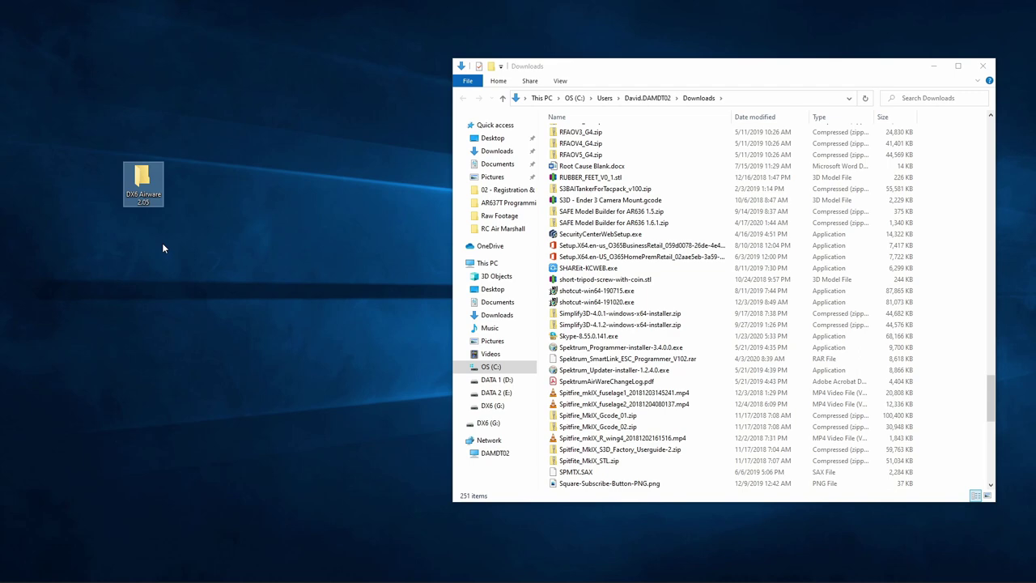
double_click(145, 185)
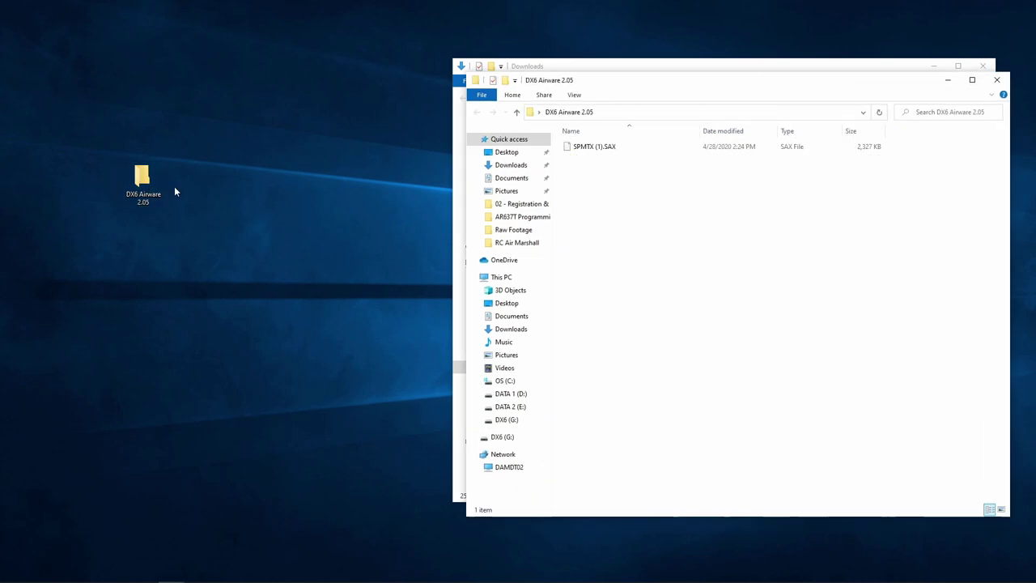
key(ctrl+a)
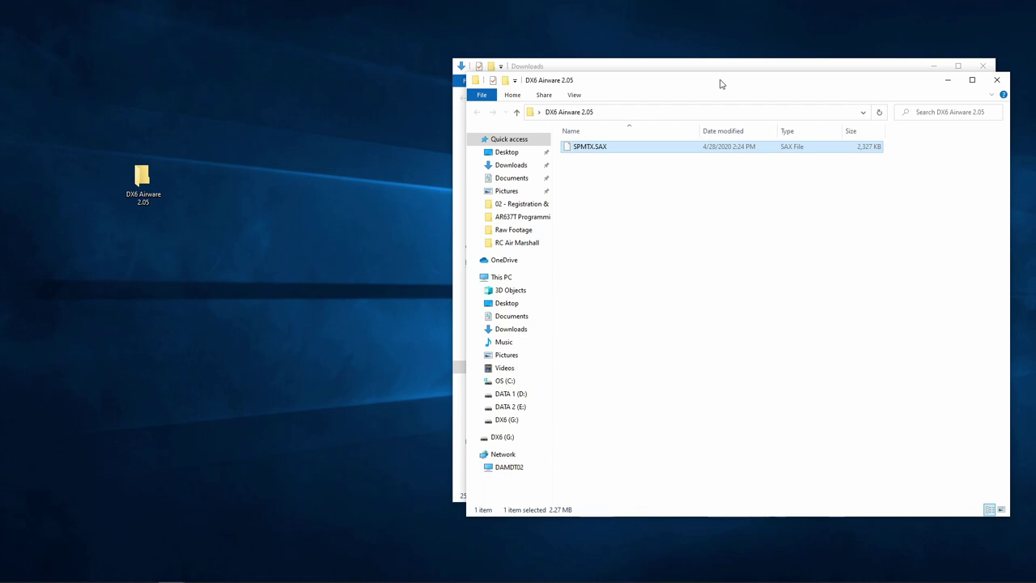
Copy SPMTX.SAX from the DX6 Airware 2.05 folder to the root of the DX6 (G:) SD card.
drag(722, 83, 478, 121)
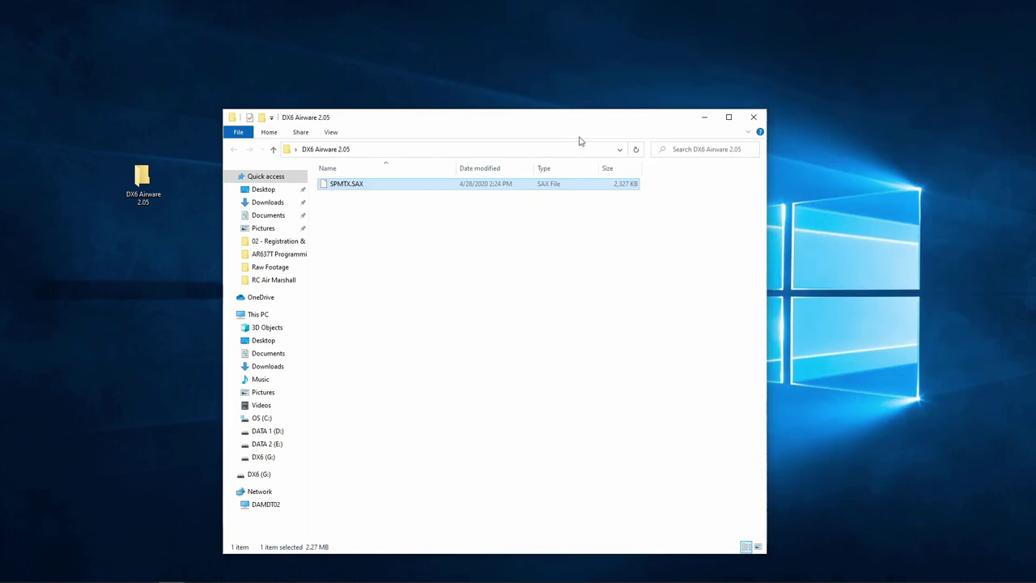
right_click(337, 185)
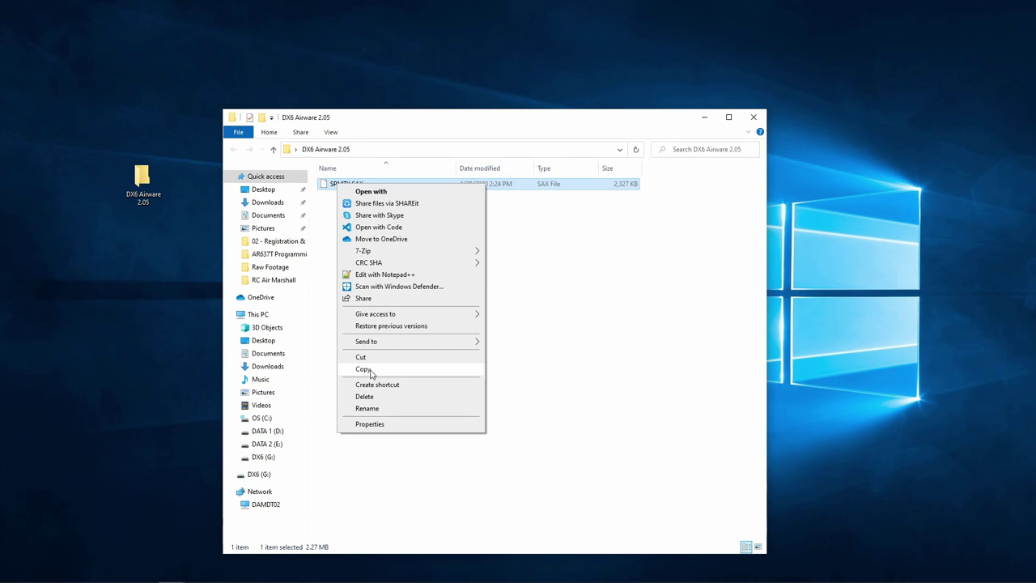
click(363, 369)
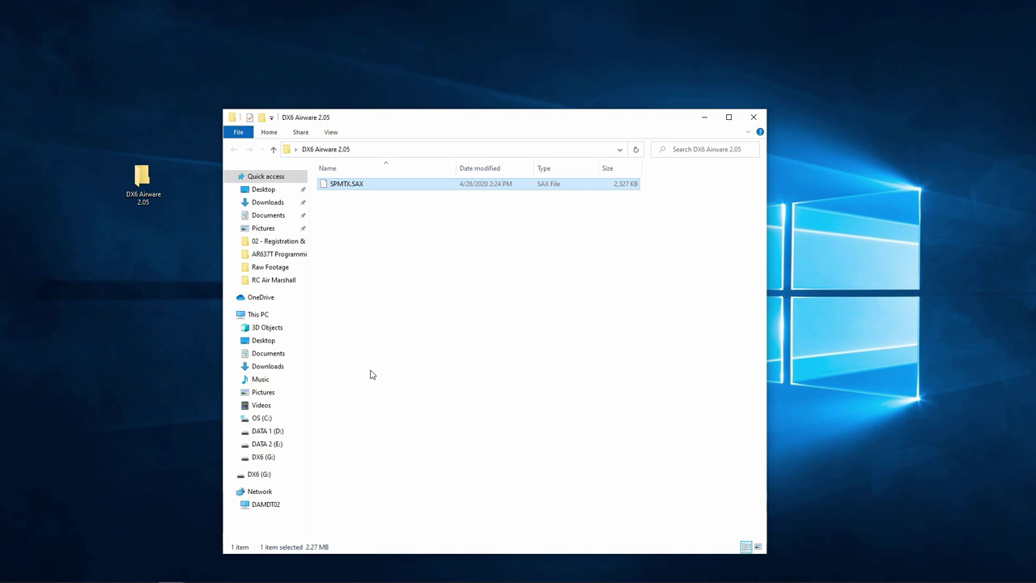
click(261, 459)
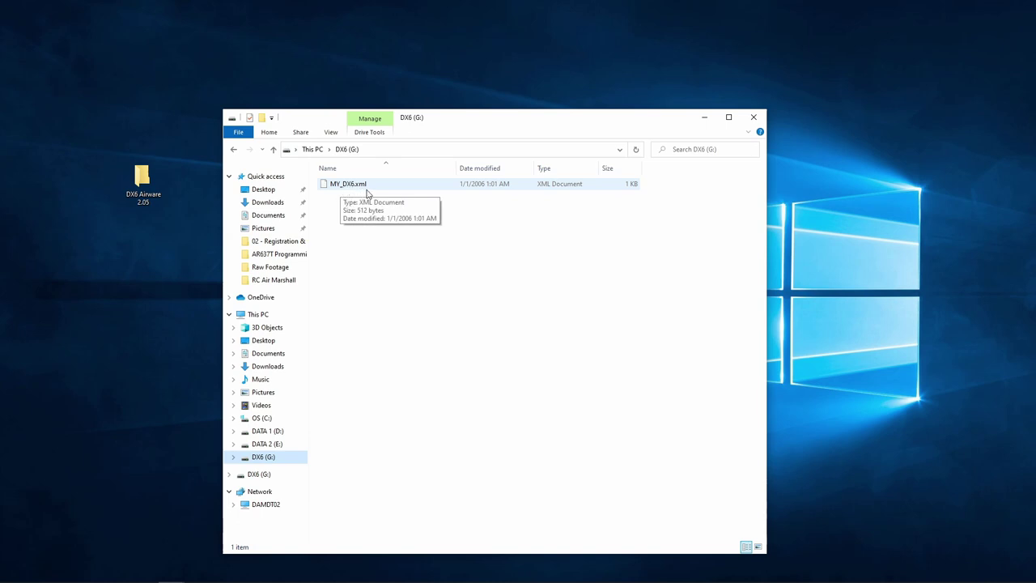
right_click(342, 233)
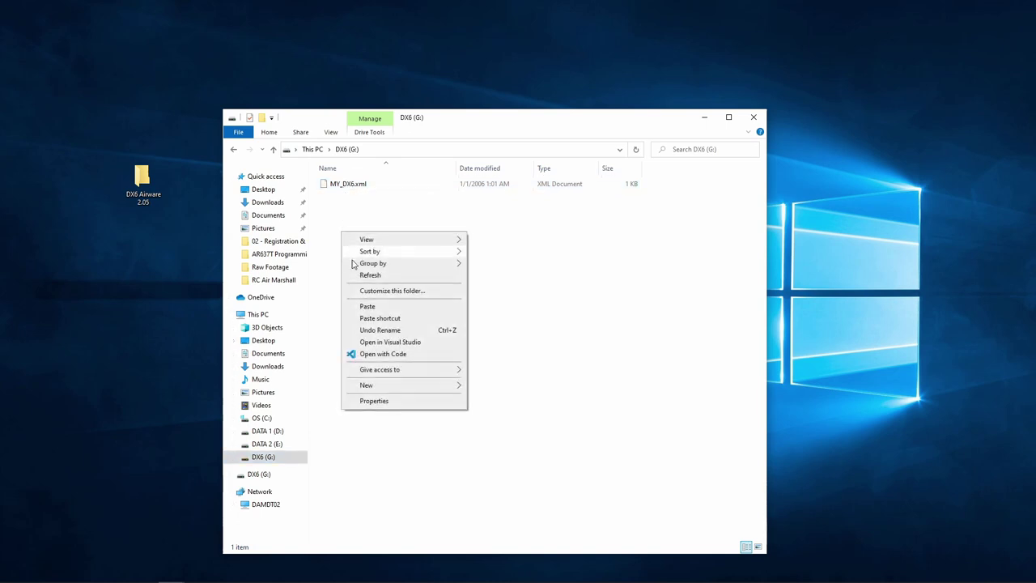
click(368, 308)
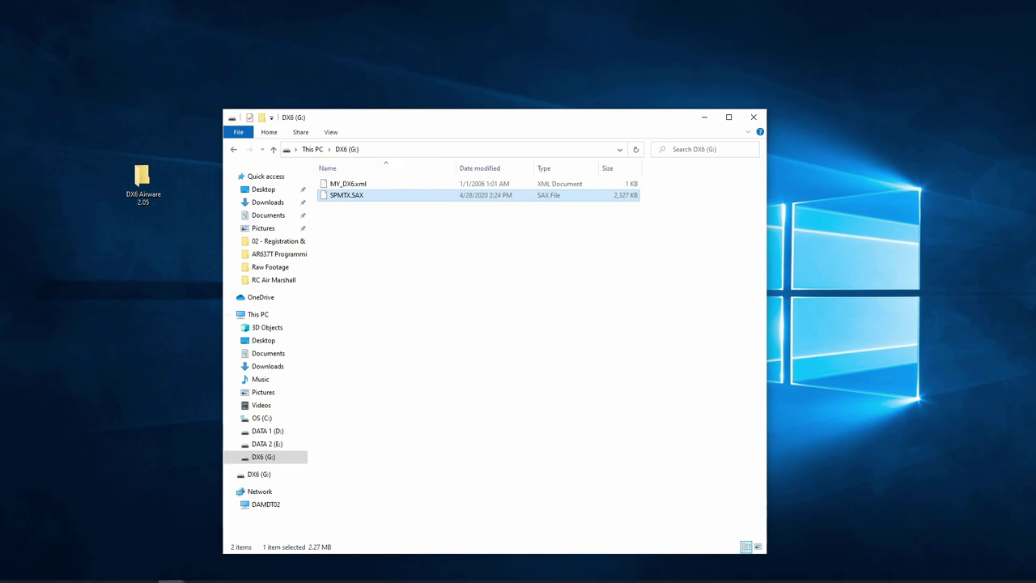
Switch to the Spektrum updates page in Chrome, open its transmitter sounds link and download the English version 1.09 audio file.
mouse_move(320, 581)
mouse_move(120, 573)
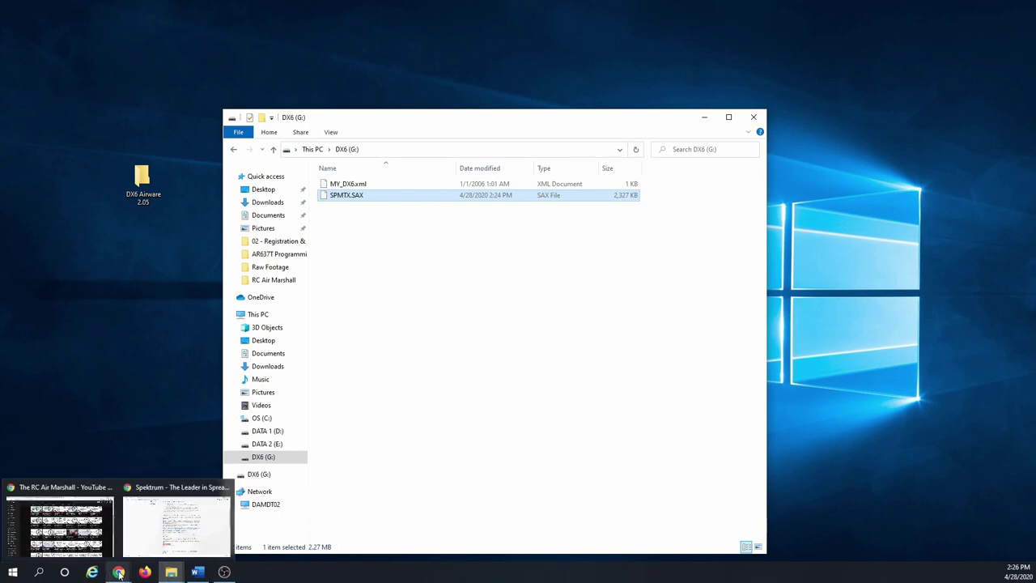
click(159, 496)
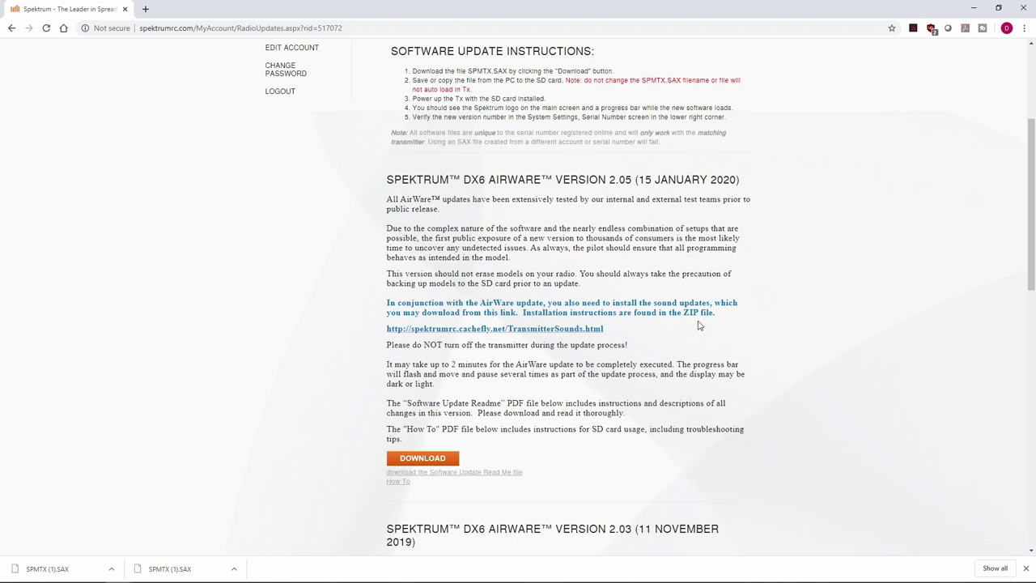
click(444, 332)
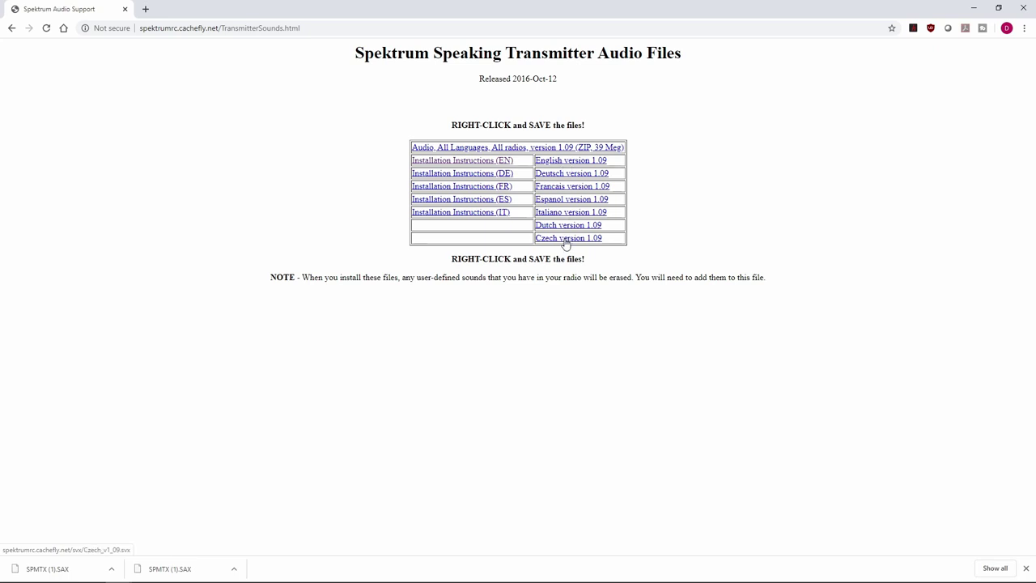
click(553, 163)
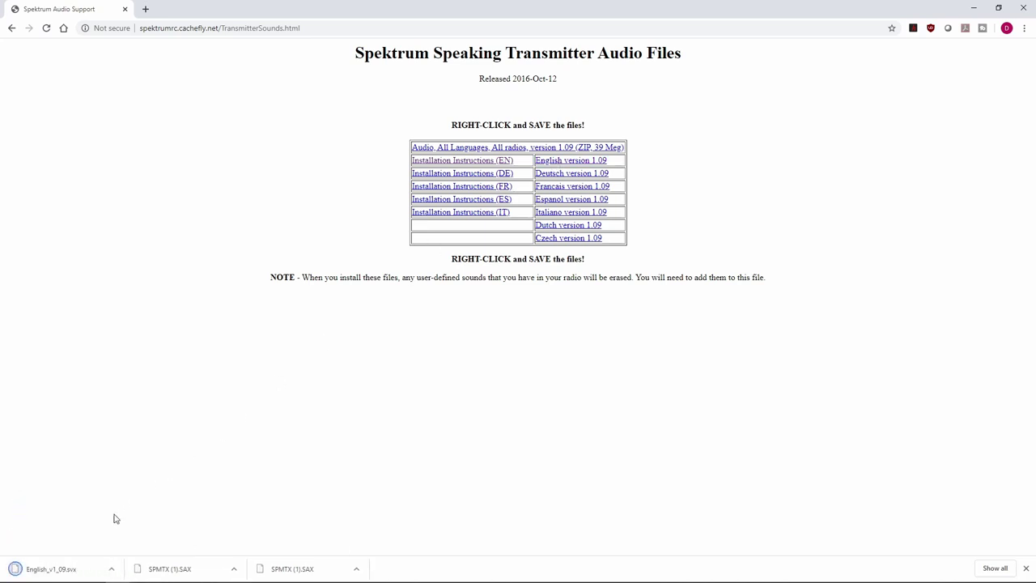
Show the downloaded English_v1_09.svx in its folder and copy it to the root of the DX6 (G:) SD card.
click(113, 570)
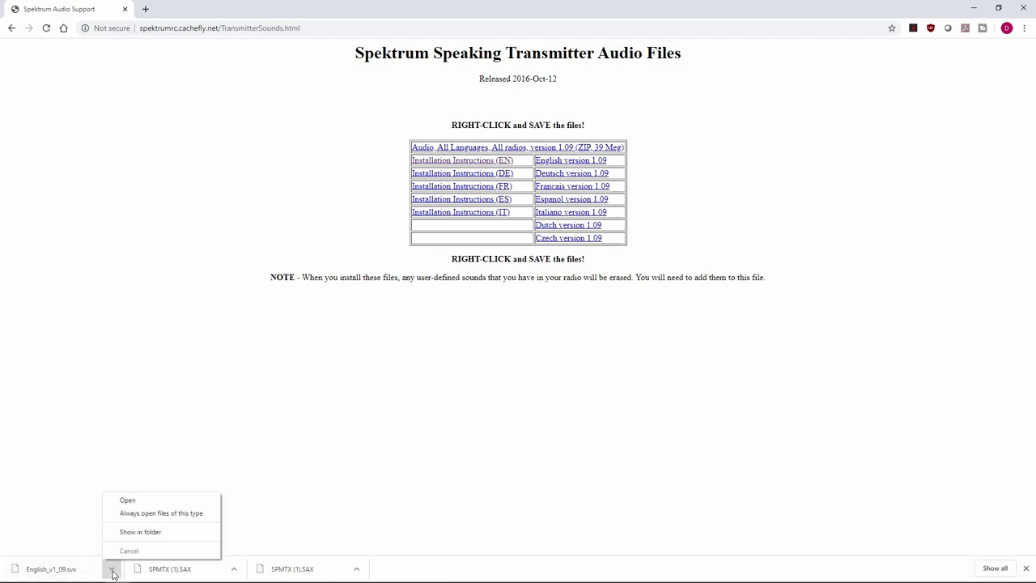
click(149, 533)
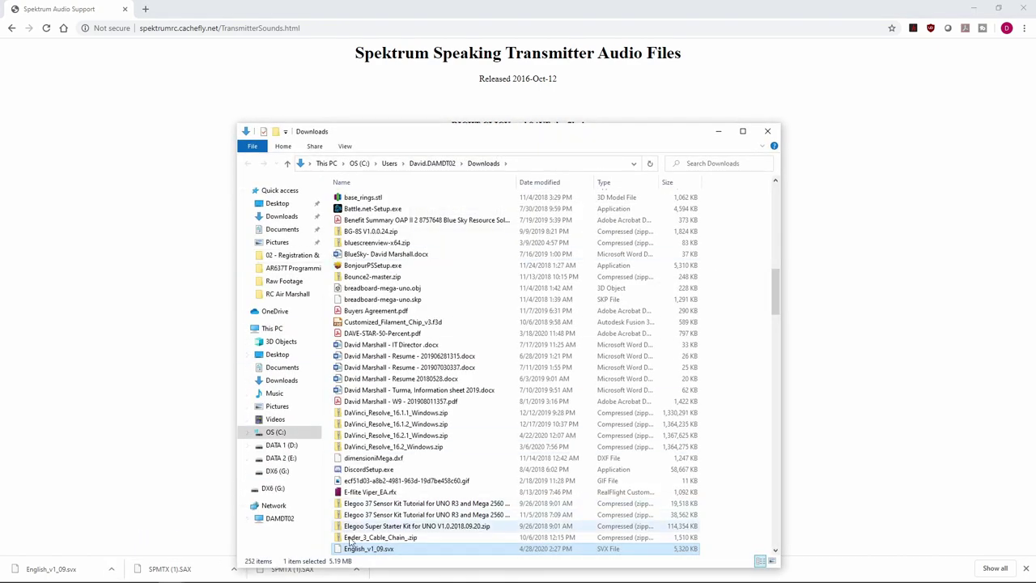
right_click(359, 552)
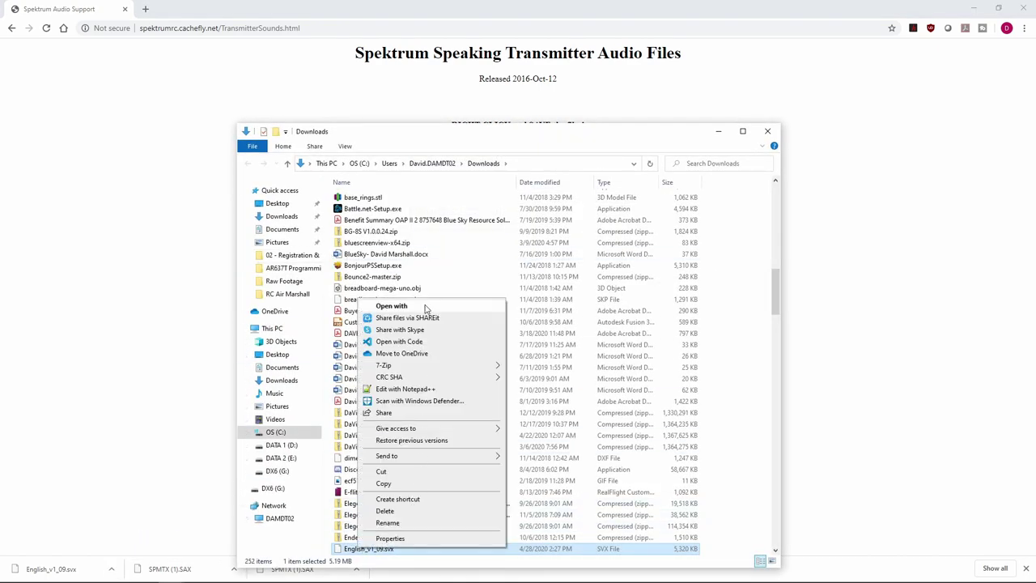
click(383, 484)
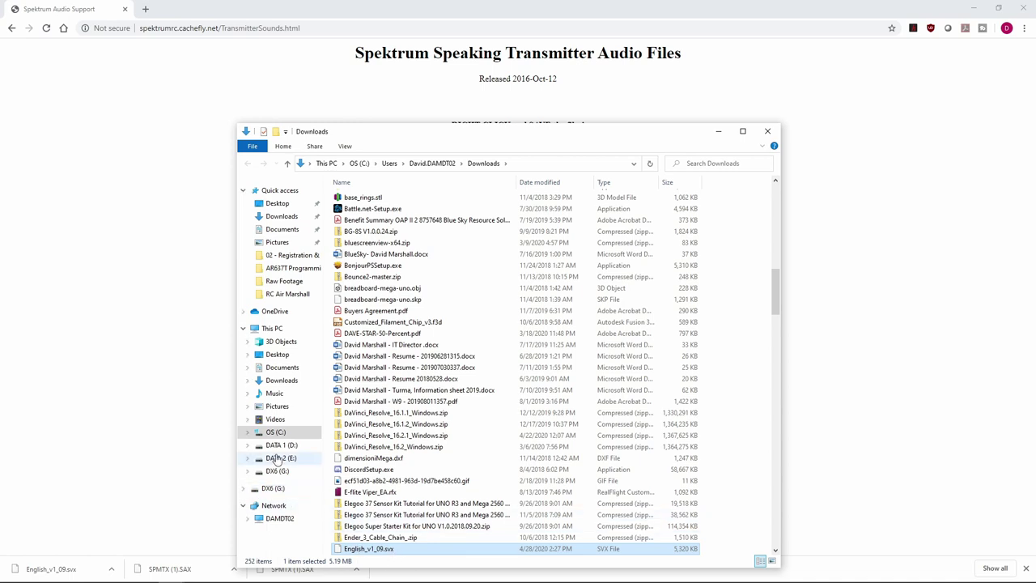
click(272, 490)
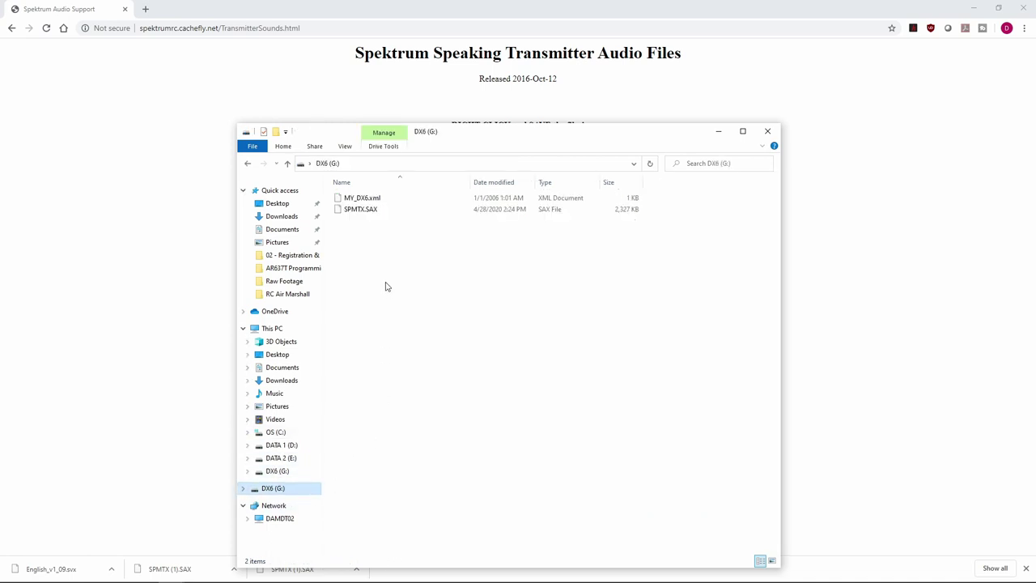
right_click(386, 286)
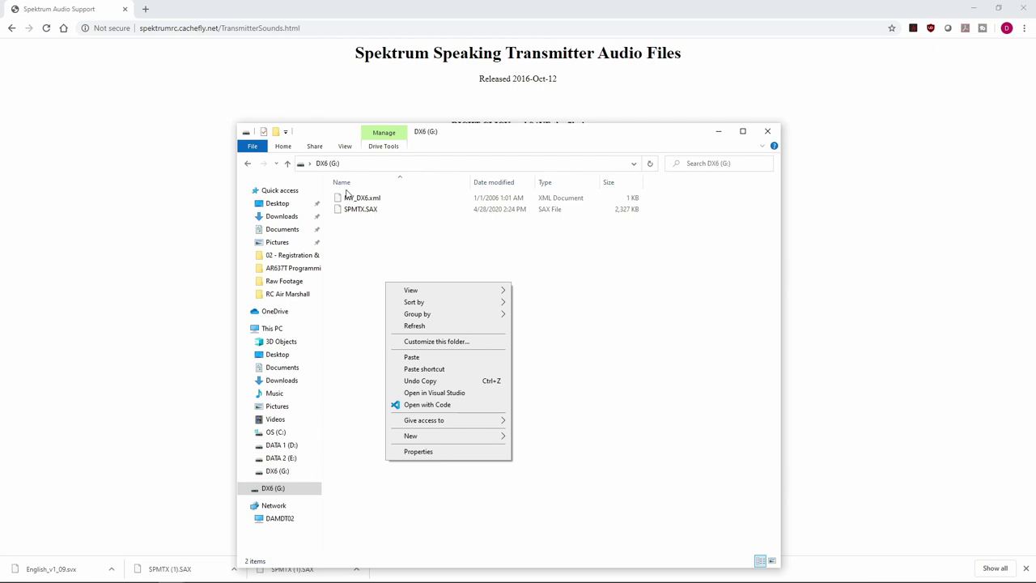
click(411, 357)
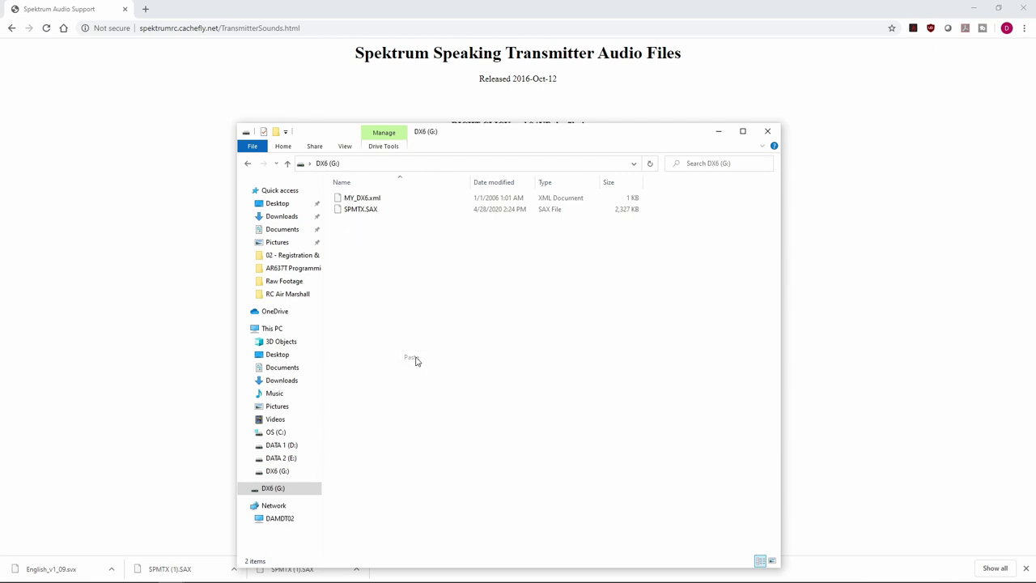